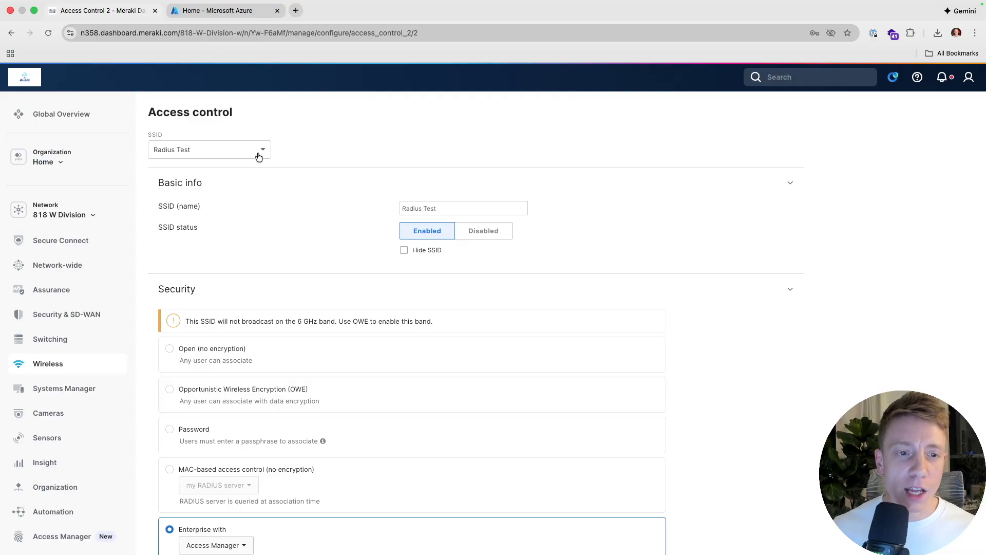
scroll(261, 262, down, 5)
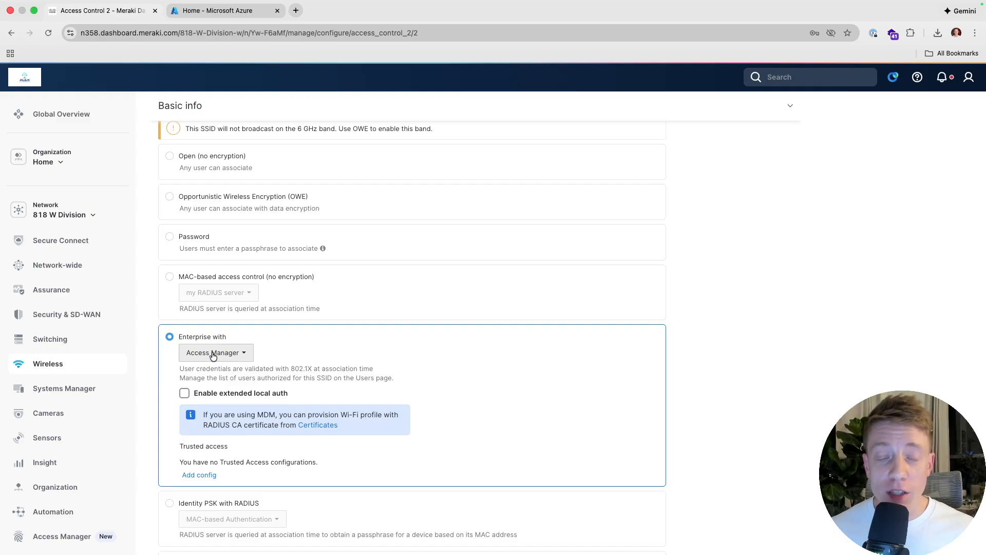
click(213, 353)
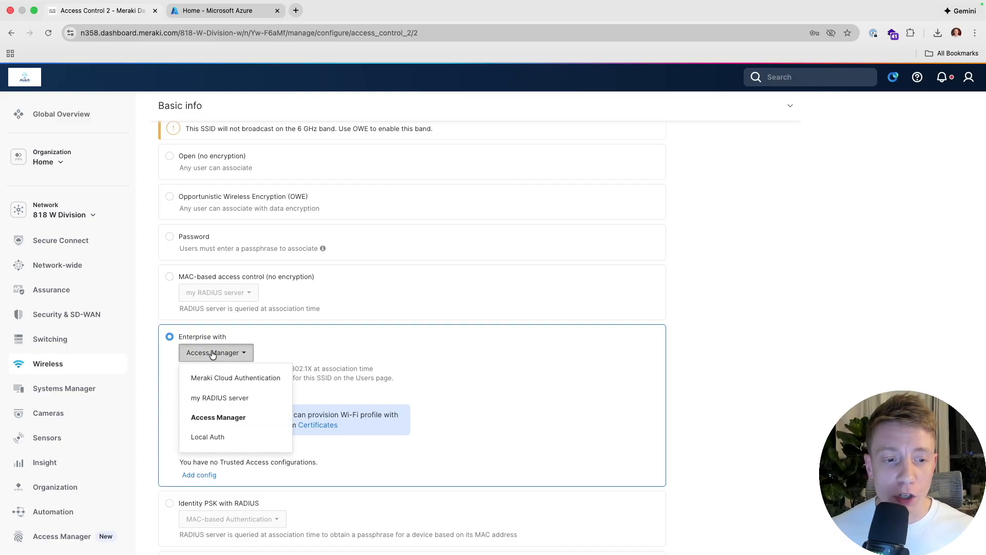
click(670, 257)
scroll(440, 358, down, 5)
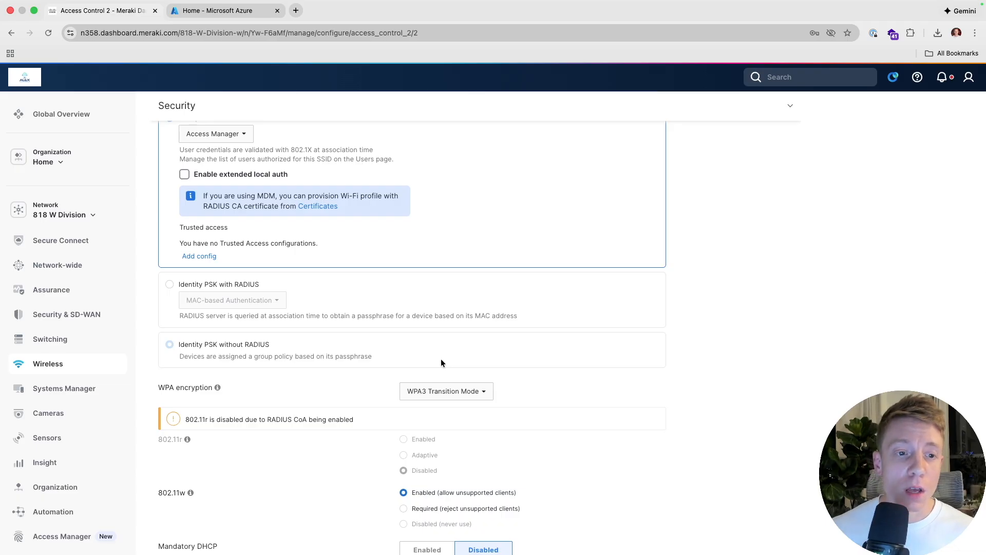
scroll(420, 318, down, 8)
scroll(420, 319, down, 15)
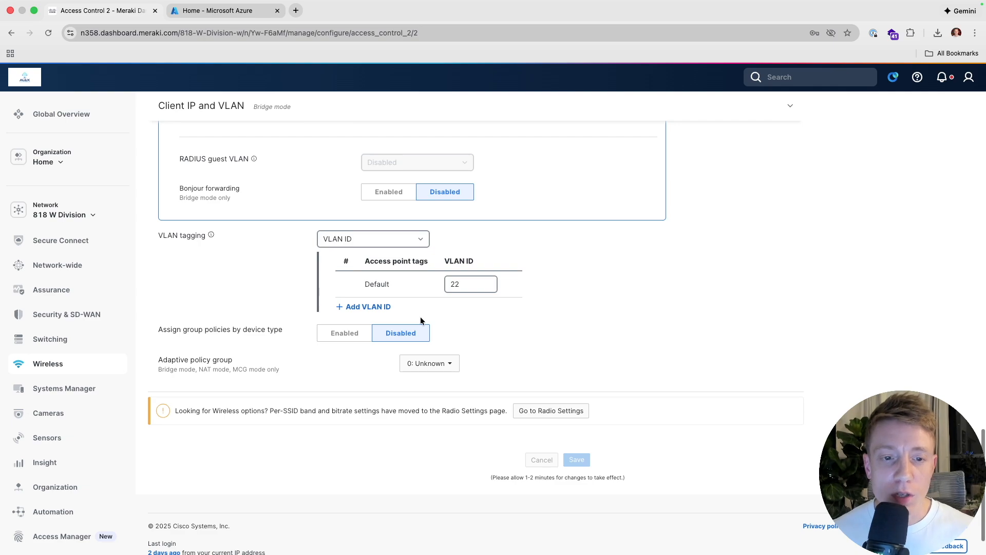
click(469, 285)
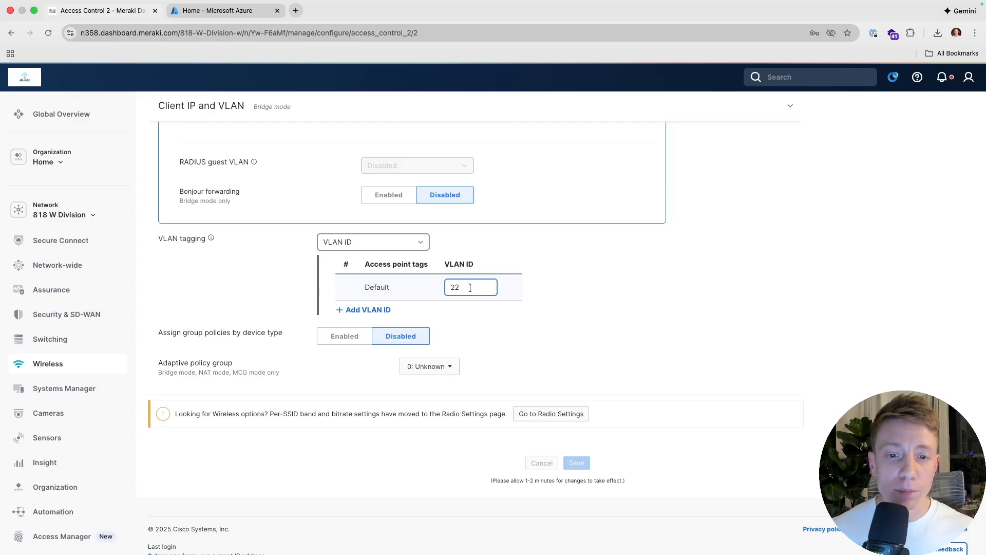
scroll(290, 245, up, 20)
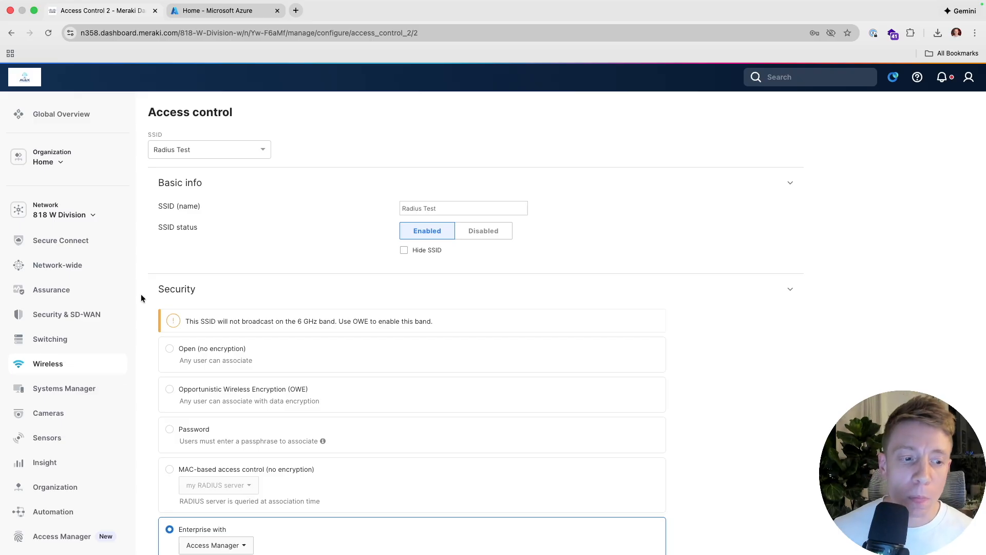
- In Systems Manager settings, open the Wireless Cert Test profile's Access Manager certificate payload (expires Jan 16, 2034)
mouse_move(58, 386)
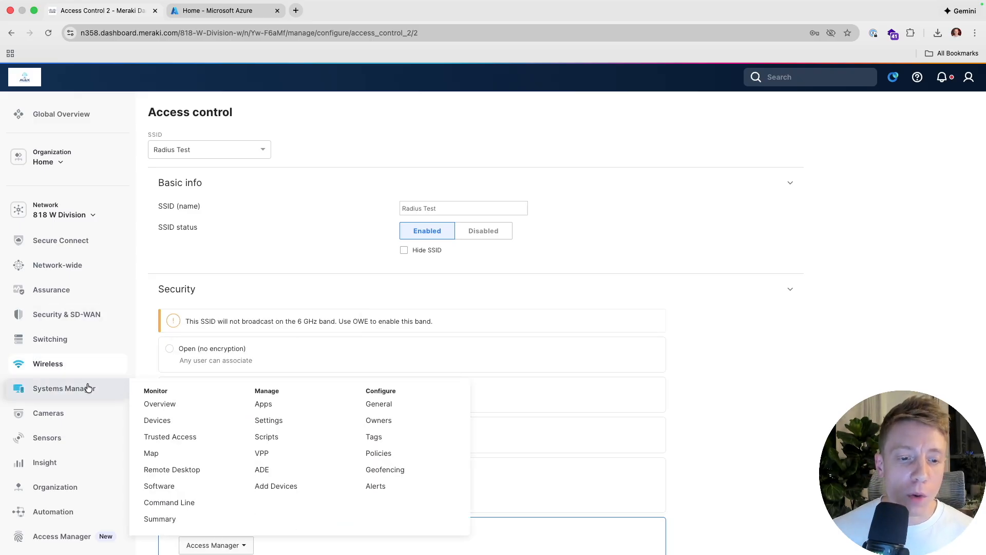
click(267, 423)
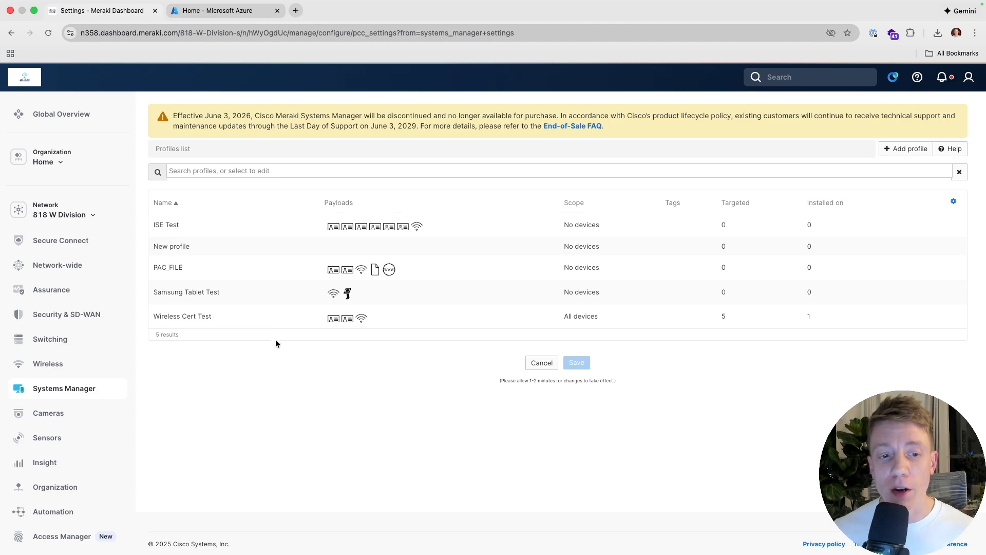
click(274, 318)
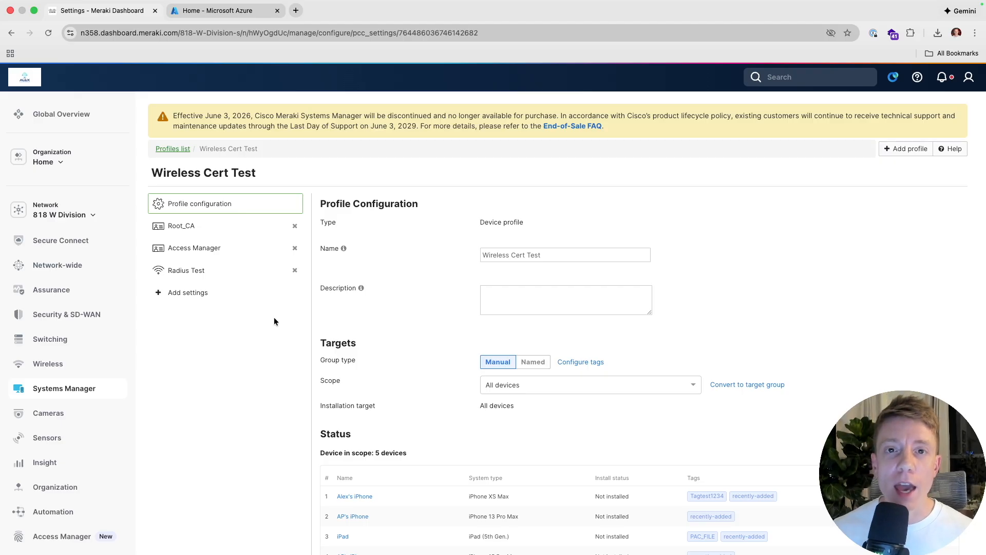
click(226, 249)
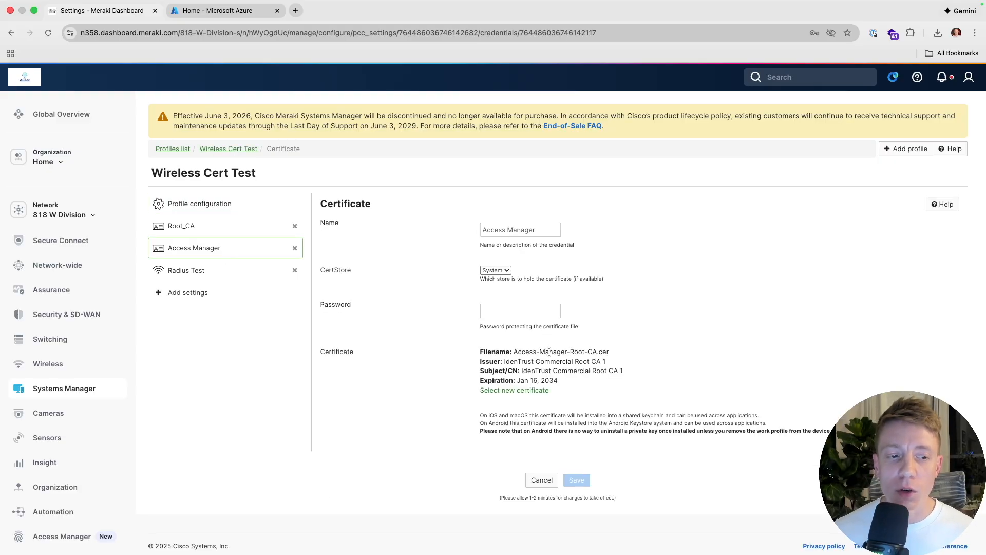
- Open Access Manager Certificates in a new tab and cancel the Upload CA certificates dialog
mouse_move(82, 534)
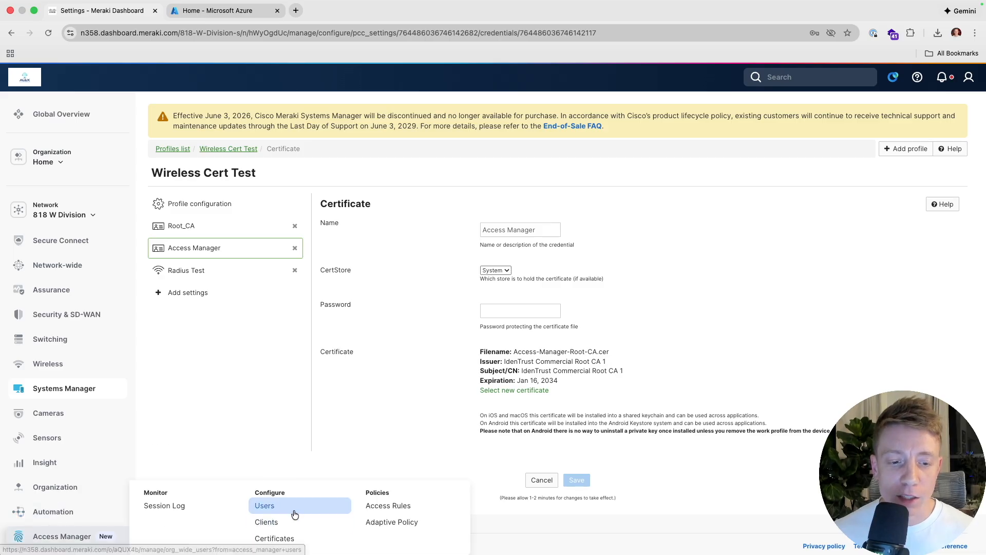
super+click(294, 537)
click(207, 4)
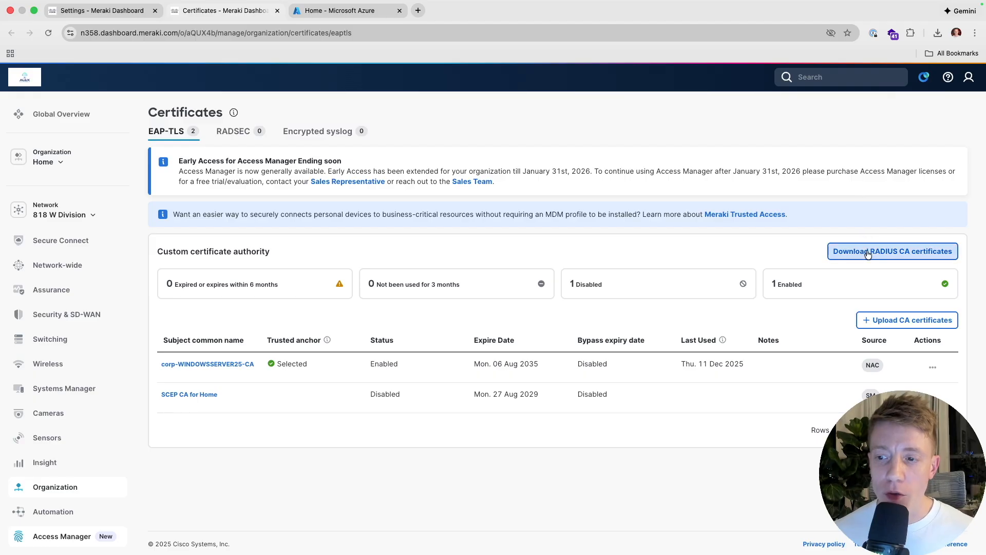
click(887, 321)
click(674, 380)
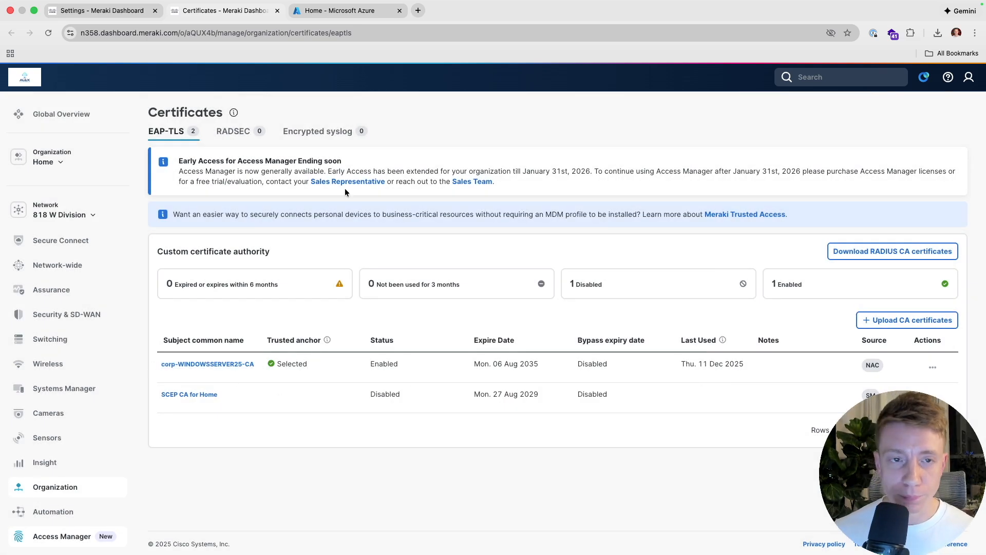
- Back in the Wireless Cert Test profile, view the Root_CA payload, then the Radius Test Wi-Fi payload
click(116, 12)
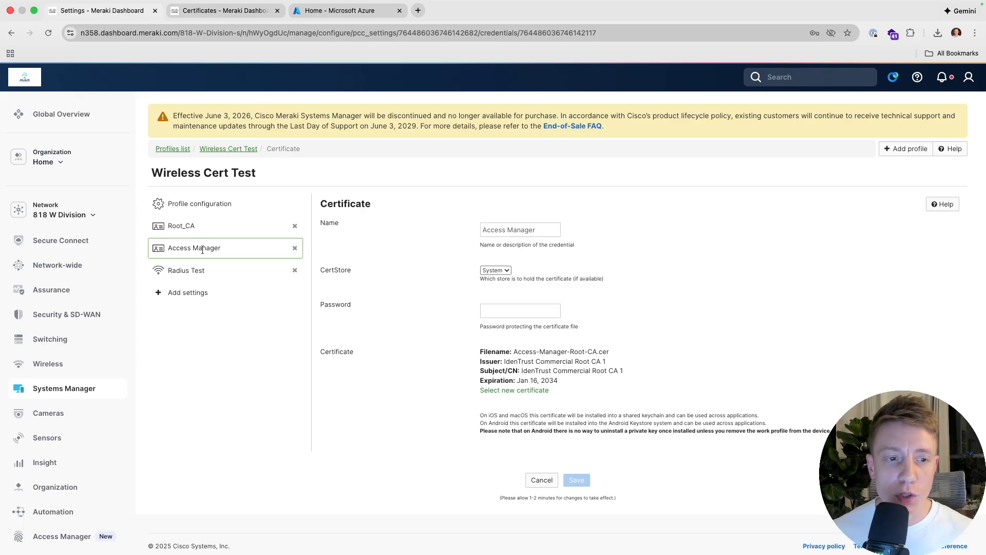
click(199, 226)
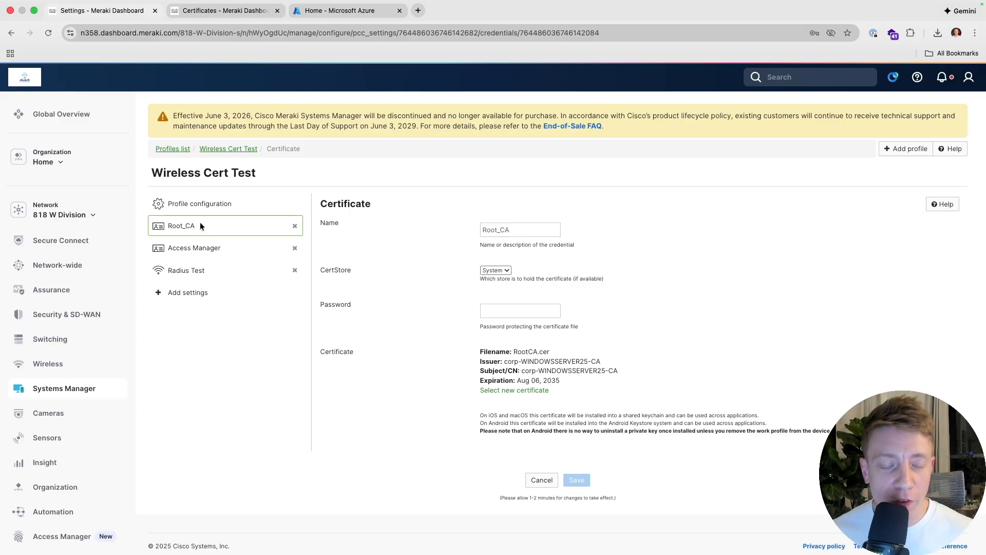
click(211, 270)
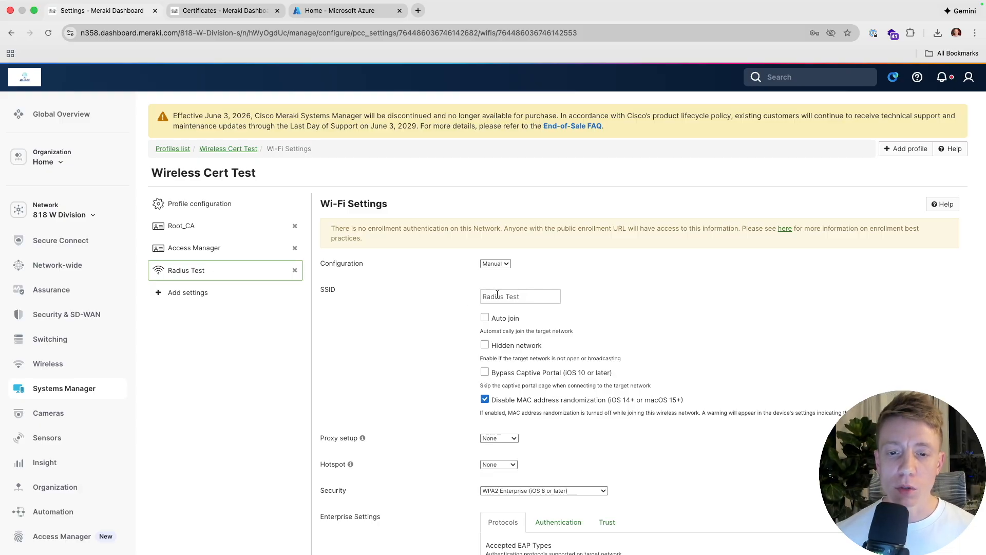
- Scroll to the Radius Test payload's Enterprise Settings and show its Authentication settings
scroll(498, 297, down, 4)
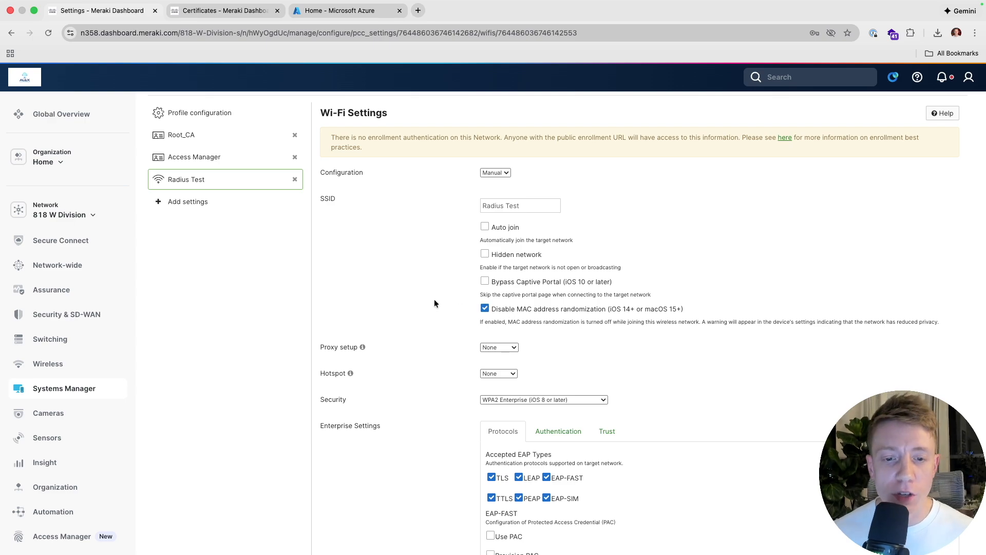
scroll(434, 303, down, 1)
scroll(435, 303, down, 2)
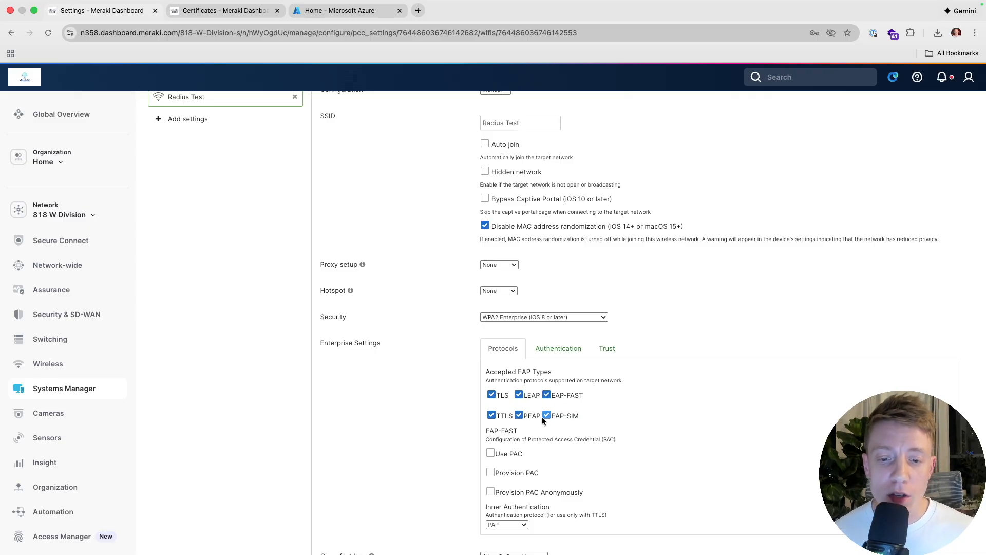
scroll(448, 399, down, 1)
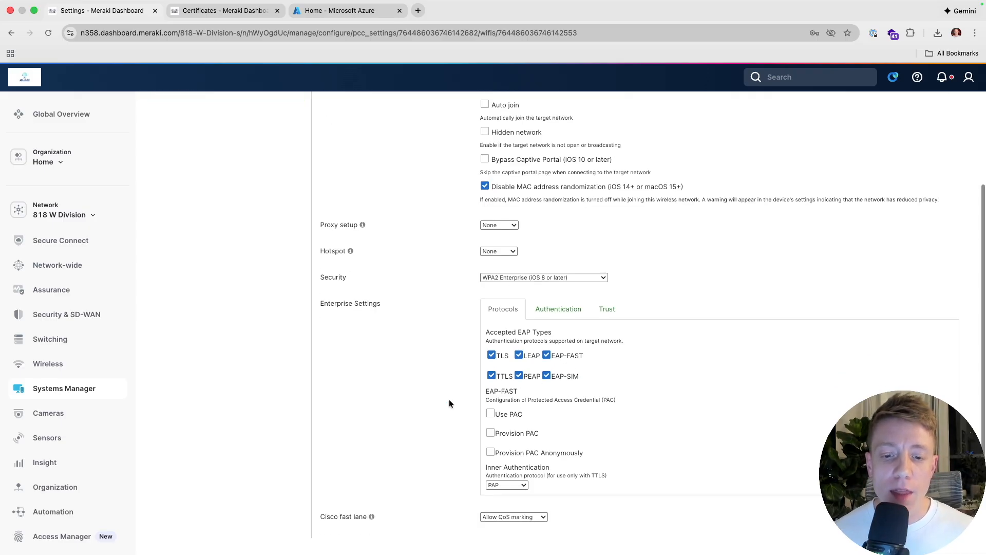
scroll(450, 403, down, 1)
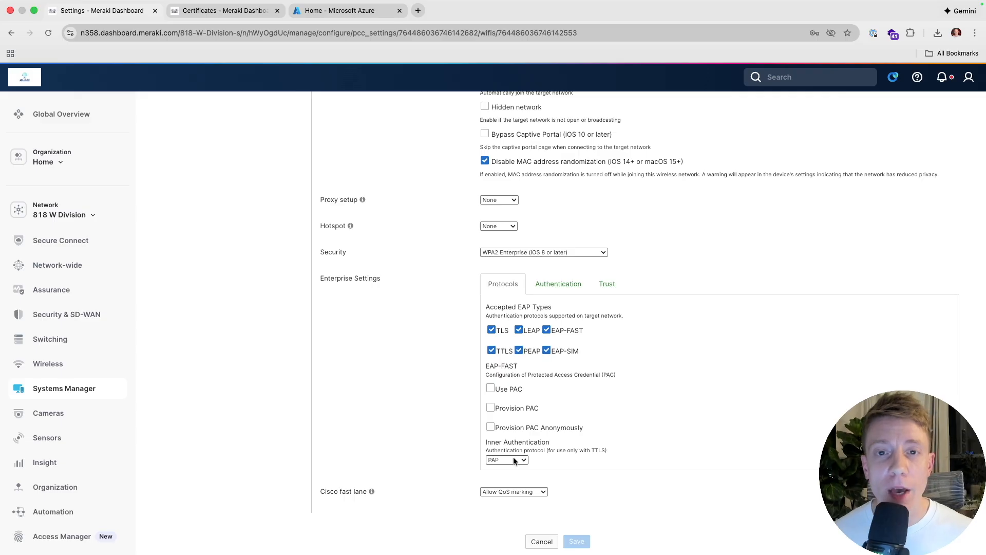
click(546, 286)
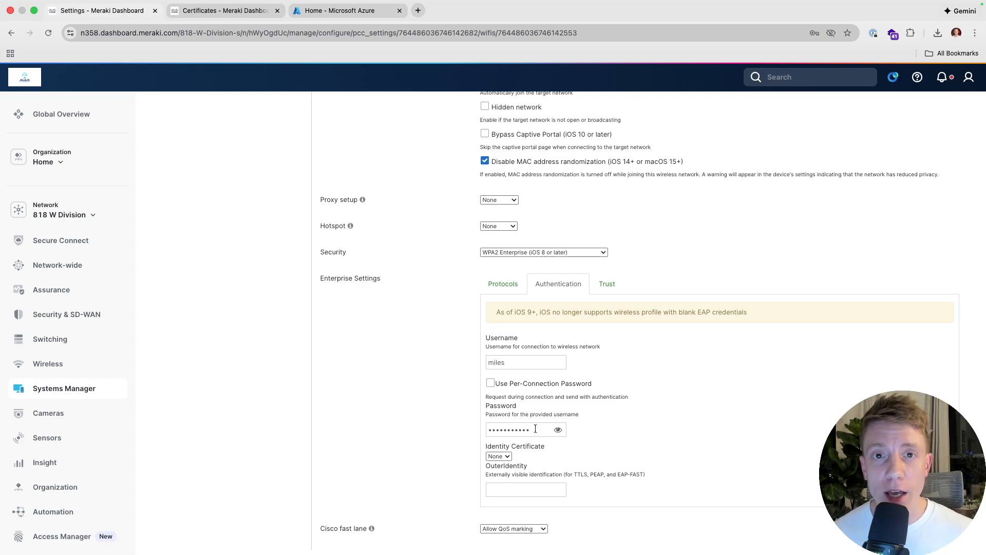
- Check the Trust tab: corp-WINDOWSSERVER25-CA and IdenTrust certificates, server domain eap.meraki.com, left unchanged
click(600, 284)
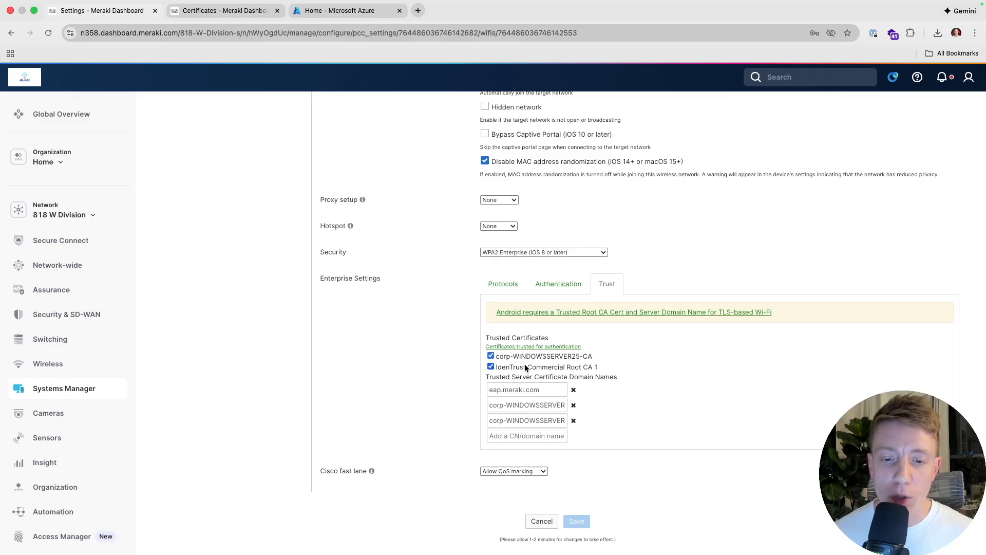
mouse_move(540, 389)
mouse_down()
mouse_move(473, 392)
mouse_move(541, 388)
mouse_up()
click(540, 387)
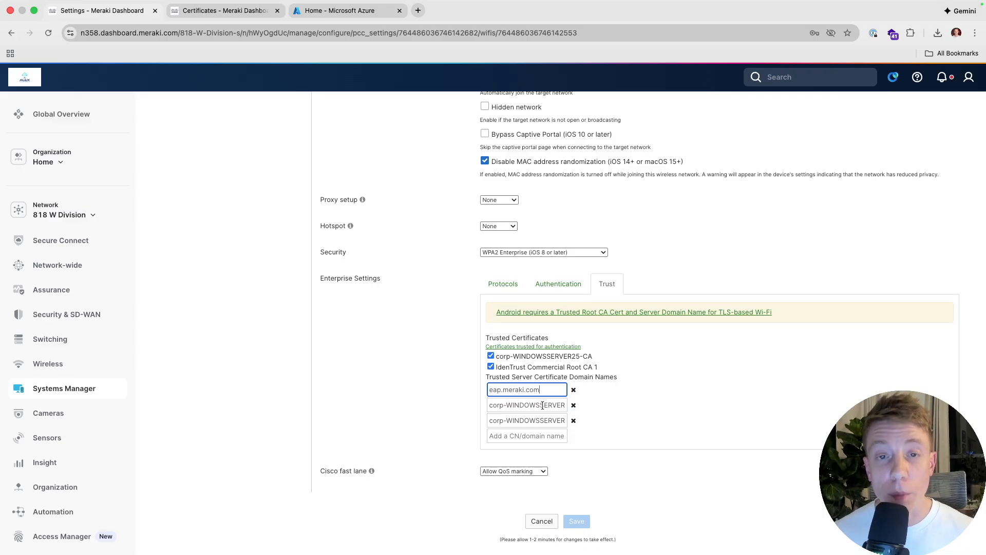
click(415, 378)
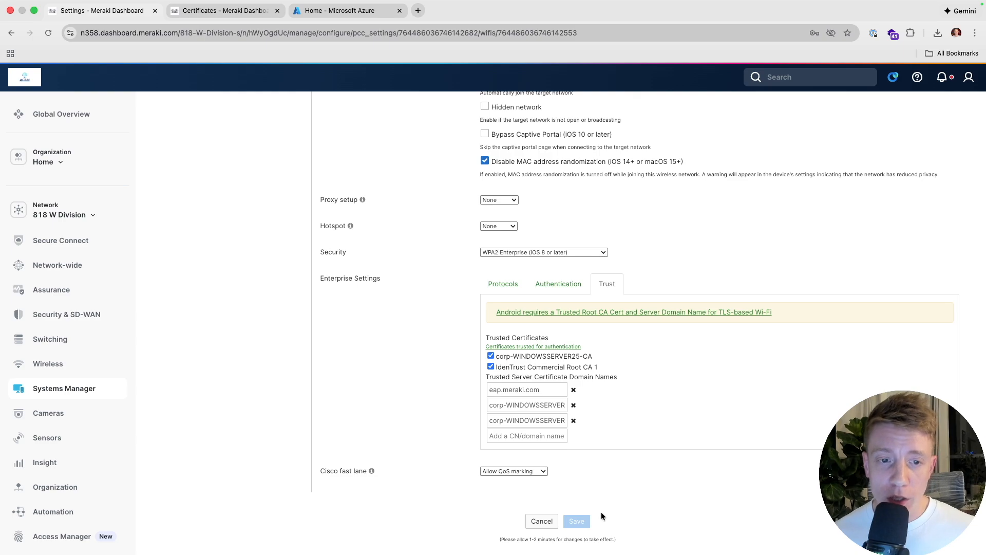
scroll(444, 357, up, 5)
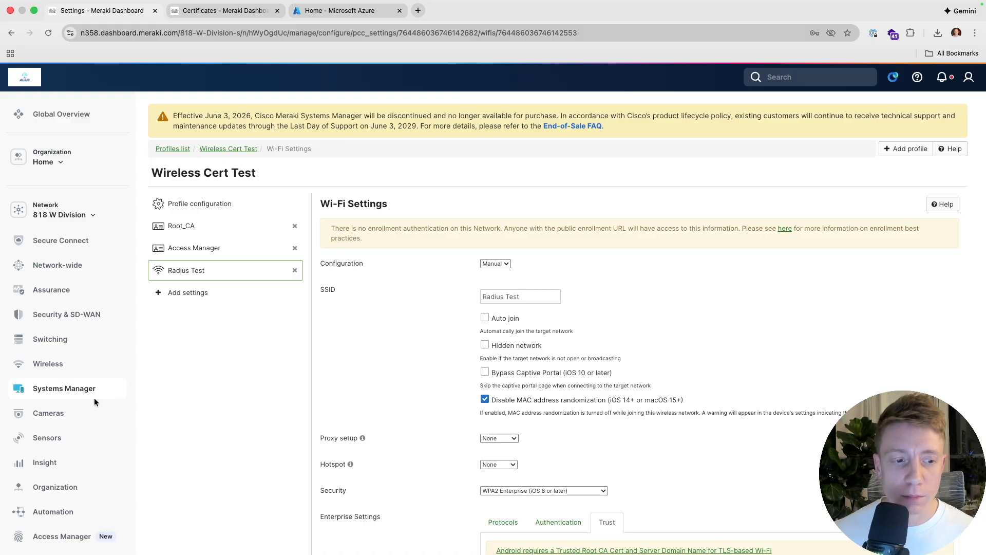
mouse_move(74, 389)
click(157, 420)
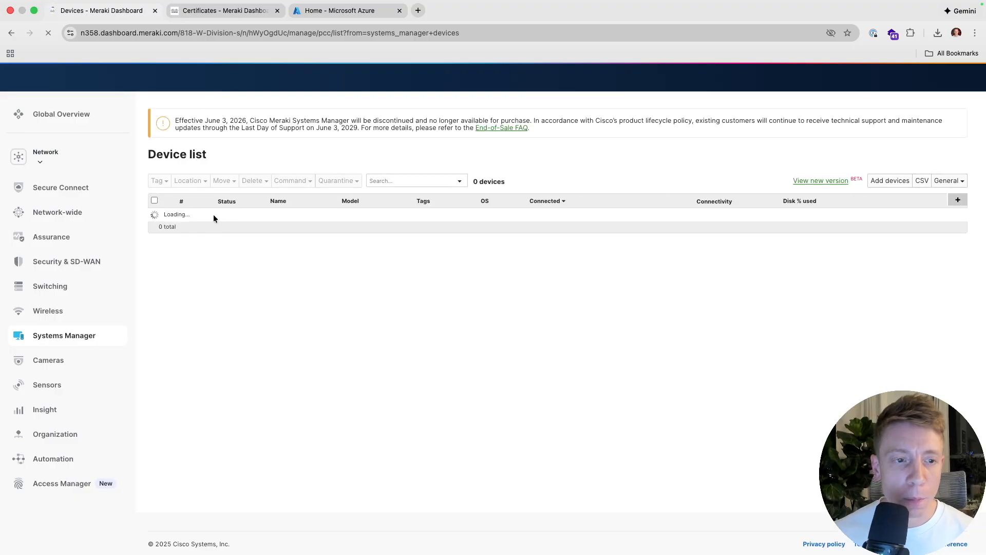
click(244, 214)
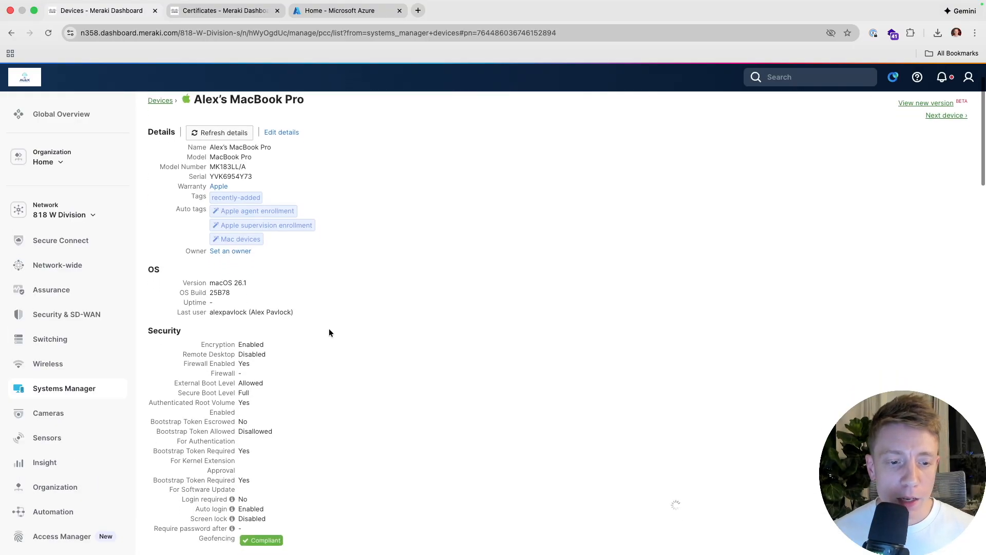
scroll(330, 331, down, 20)
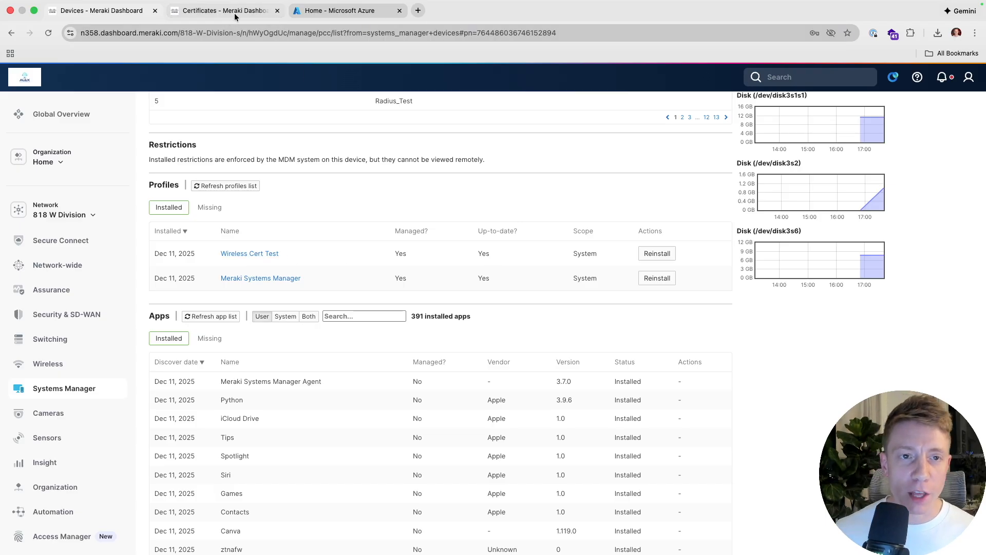
click(333, 10)
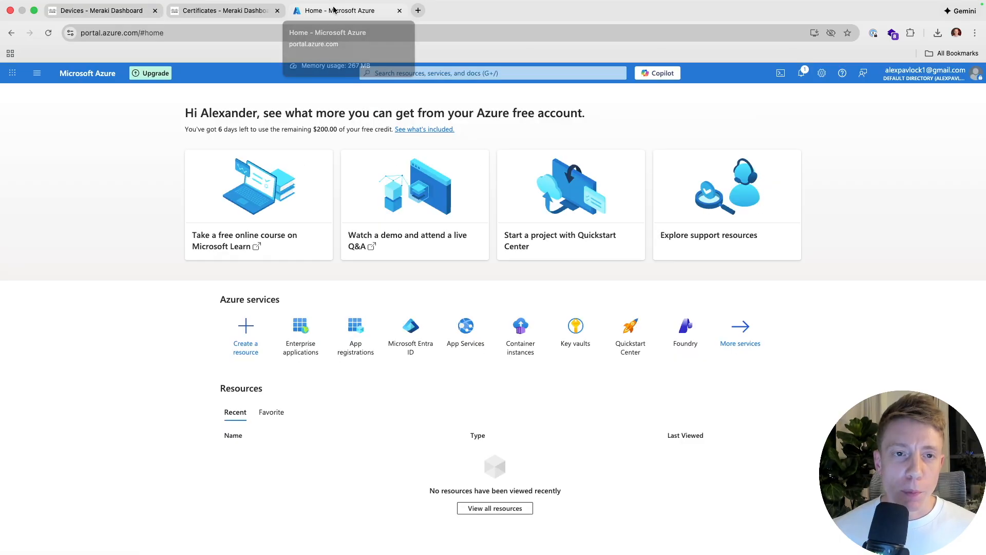
click(193, 13)
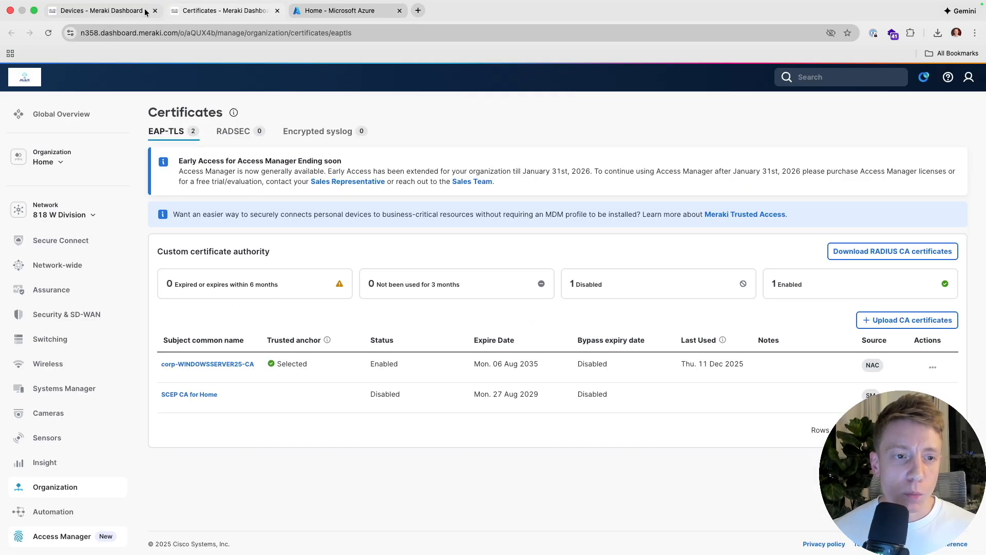
click(146, 12)
mouse_move(73, 395)
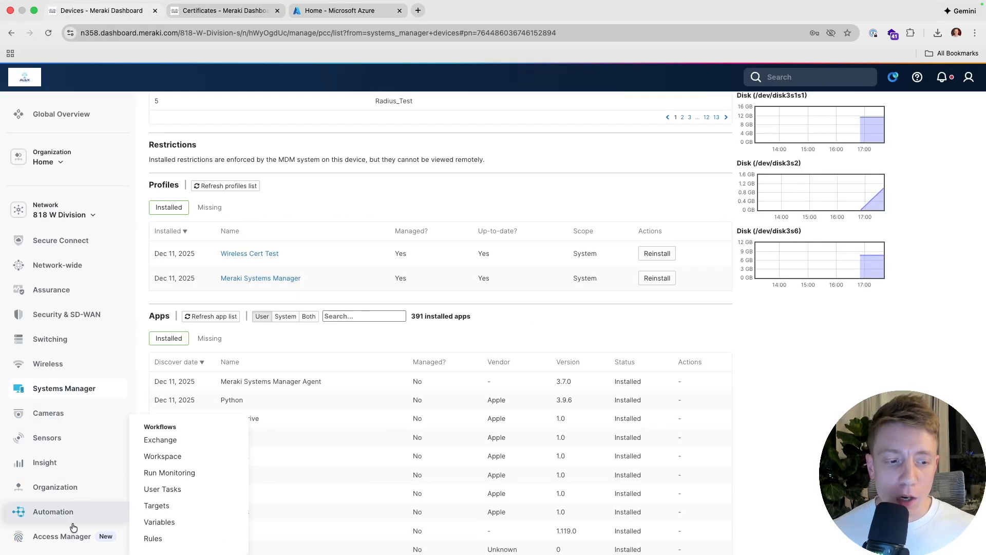
mouse_move(72, 534)
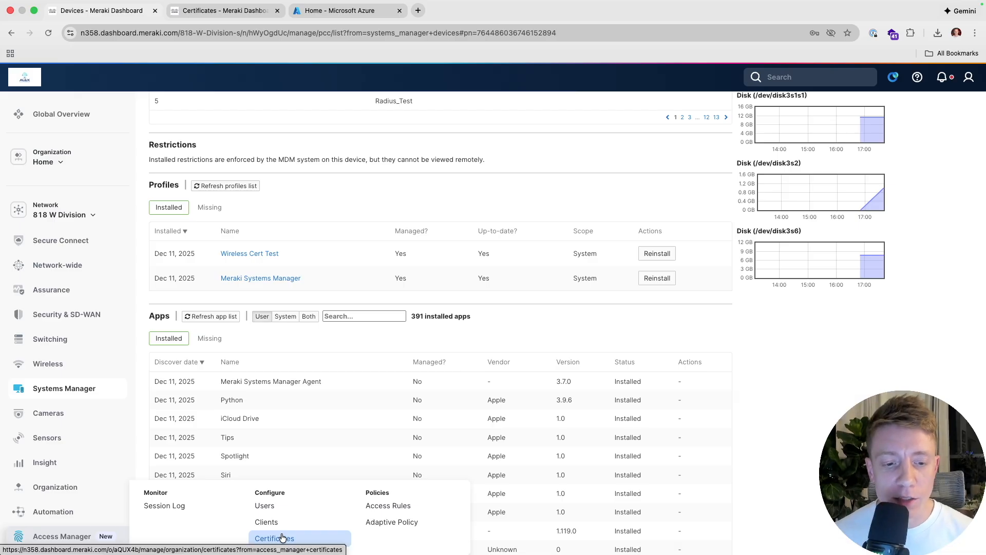
- Start a Microsoft Entra ID integration from Access Manager Users, then bring the Azure portal forward
click(282, 510)
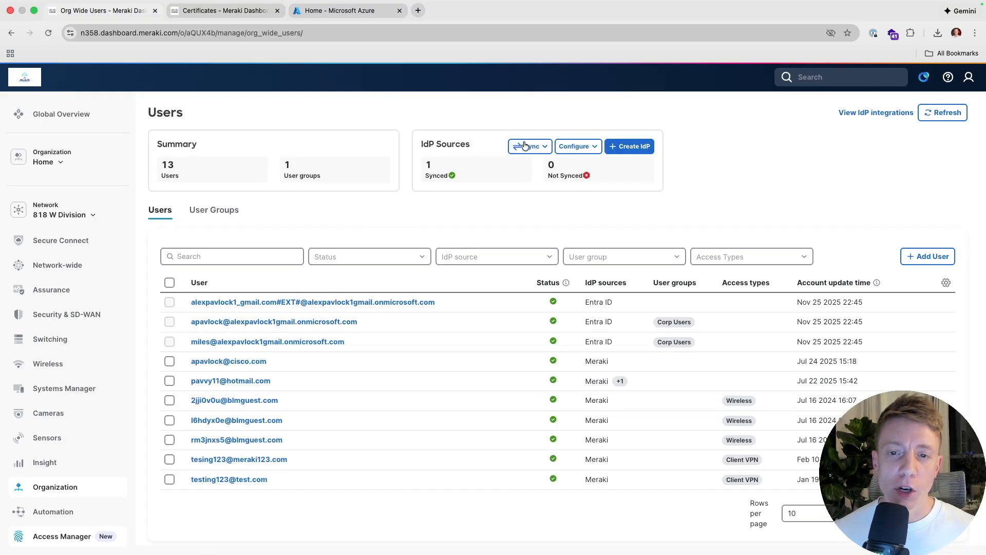
click(564, 148)
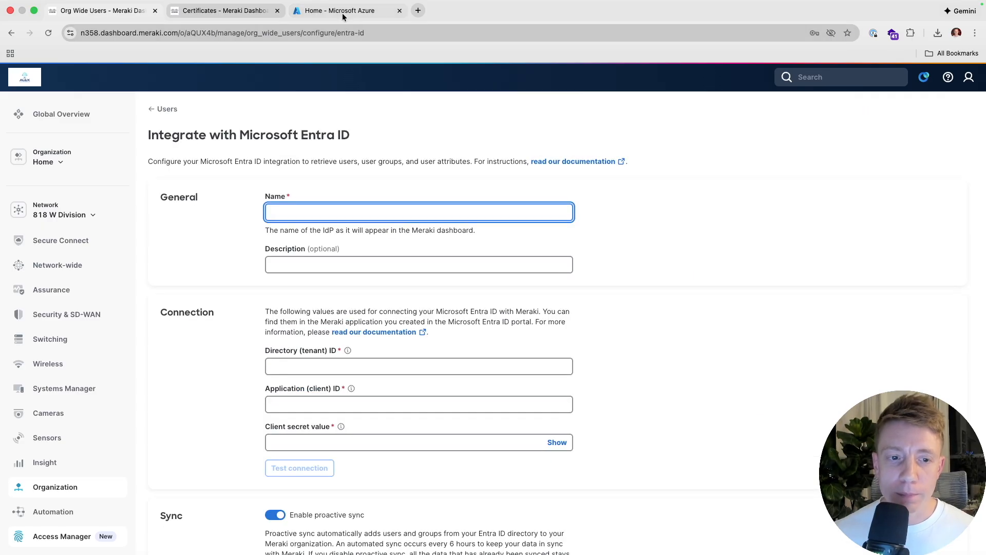
click(343, 13)
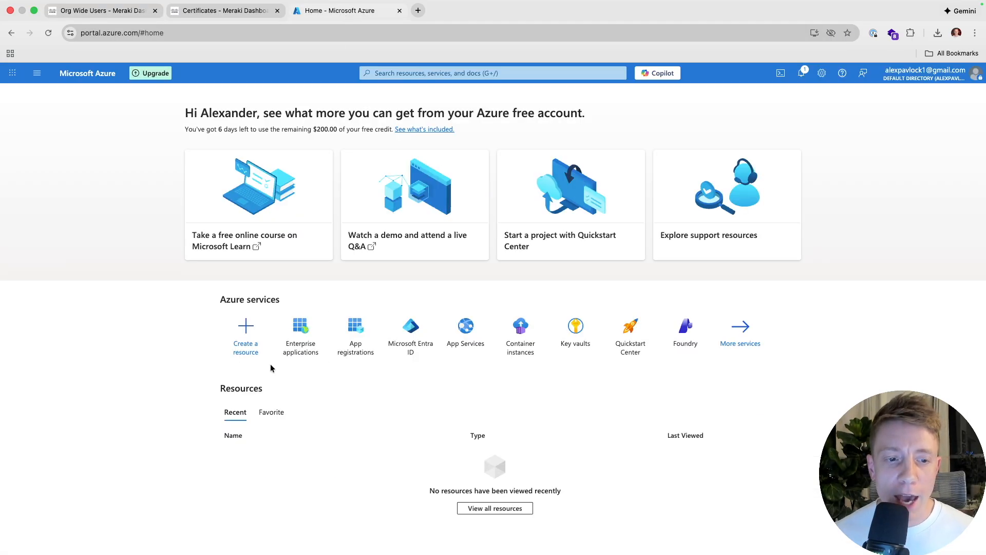
- Create a non-gallery enterprise application named 'Test access manager' and return to All applications
click(299, 341)
click(186, 140)
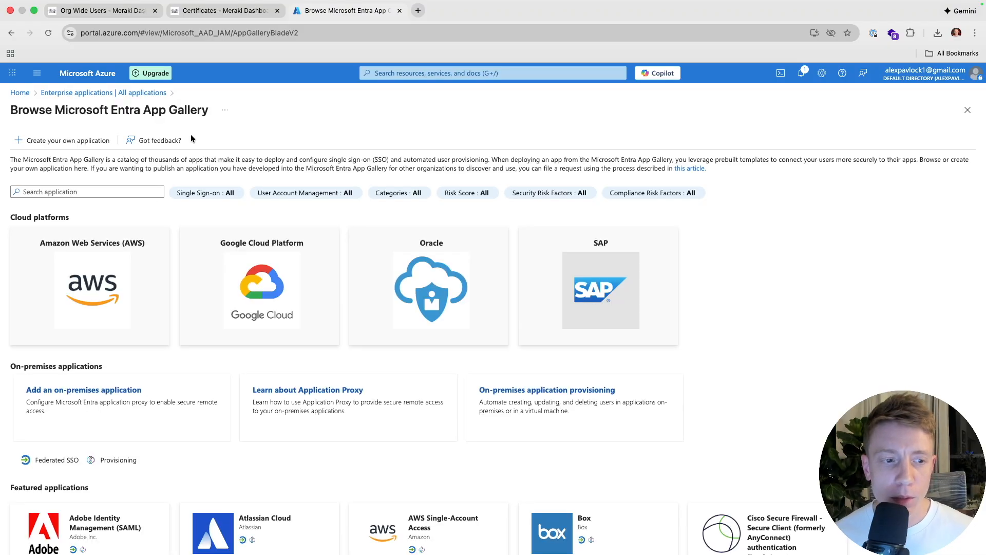
click(70, 140)
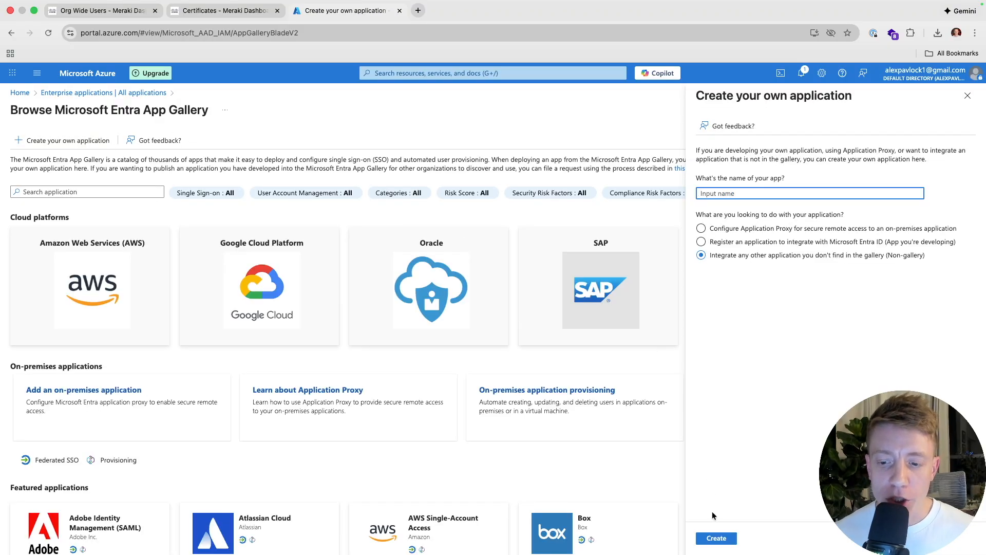
click(717, 538)
click(703, 193)
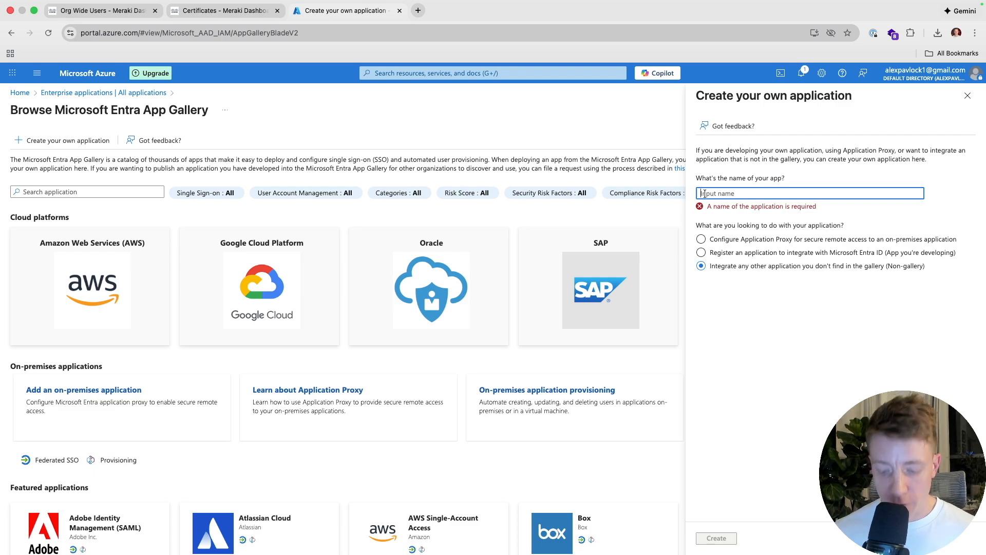
text(Test access manager)
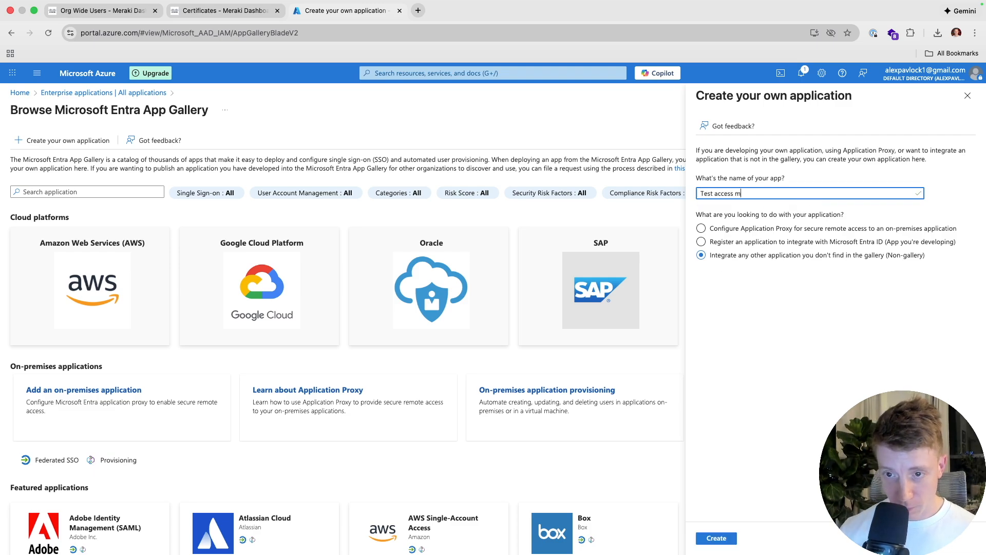
click(725, 542)
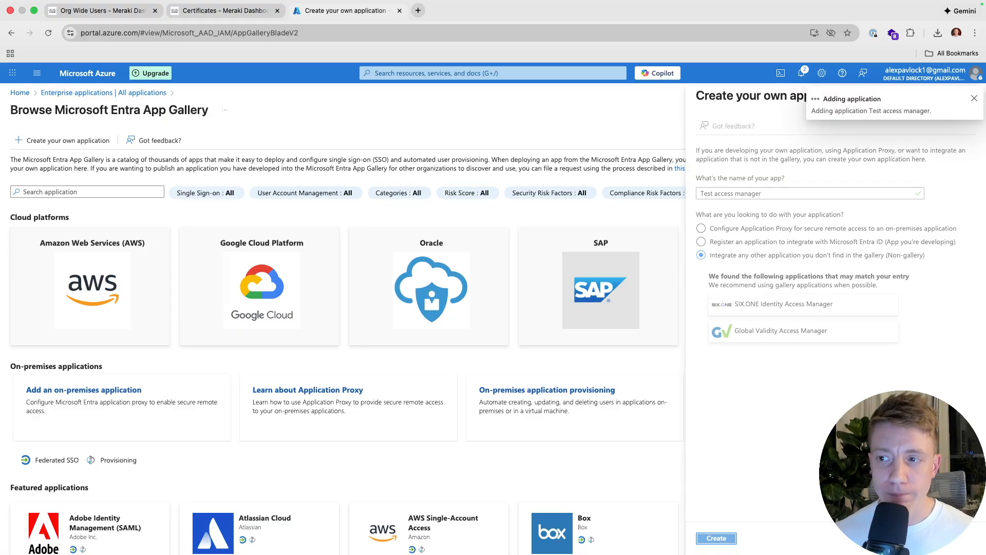
click(974, 98)
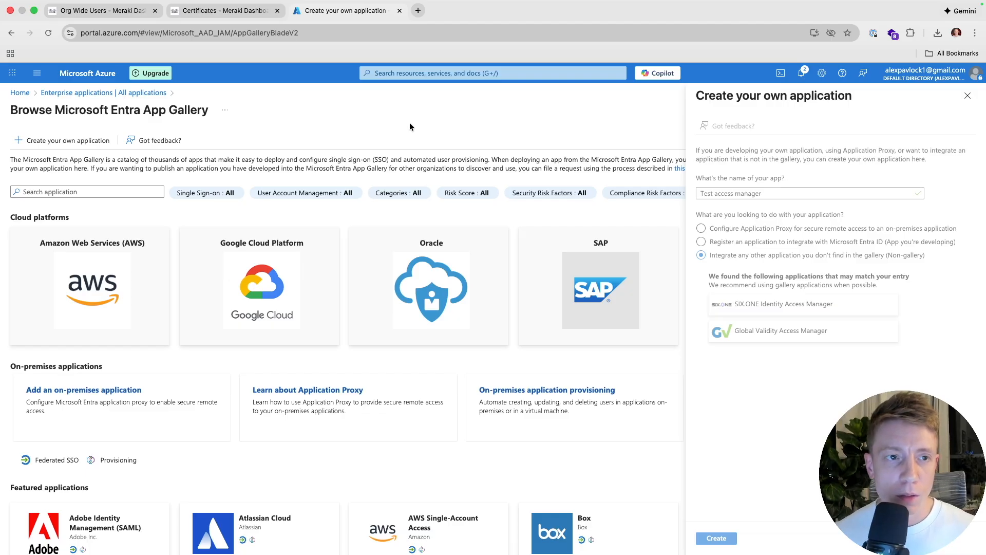
click(58, 98)
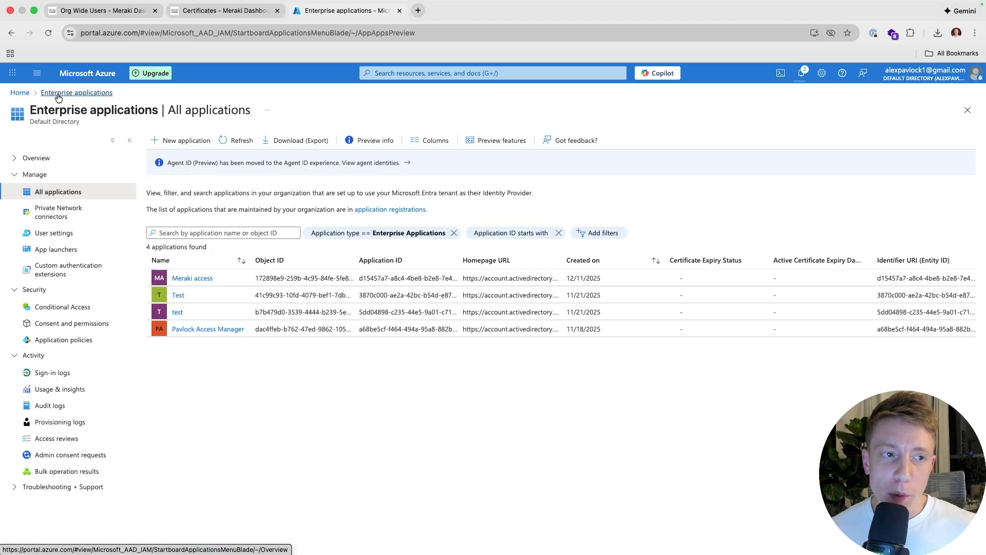
- Open the Access Manager app's Overview and compare its IDs against the Meraki Entra ID form
click(189, 330)
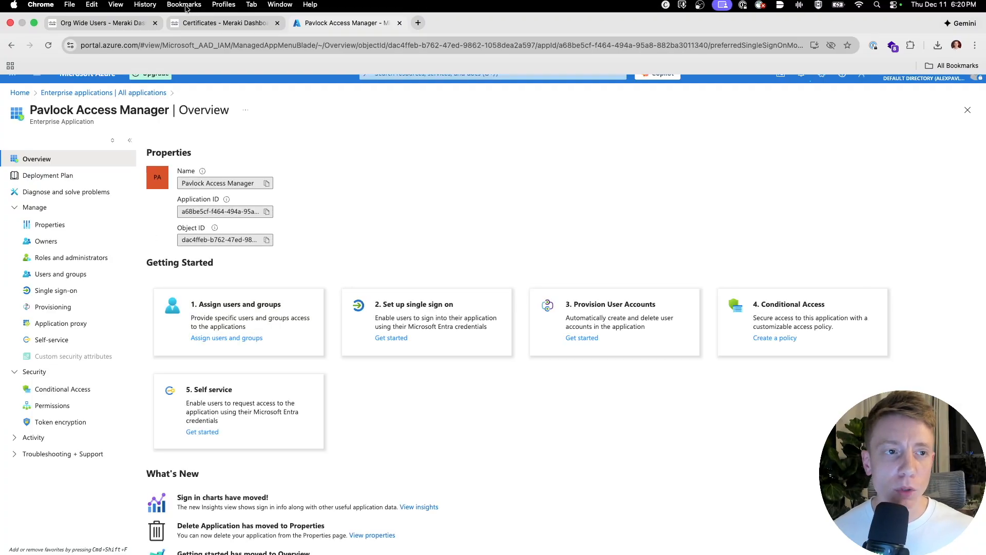
click(98, 10)
click(314, 401)
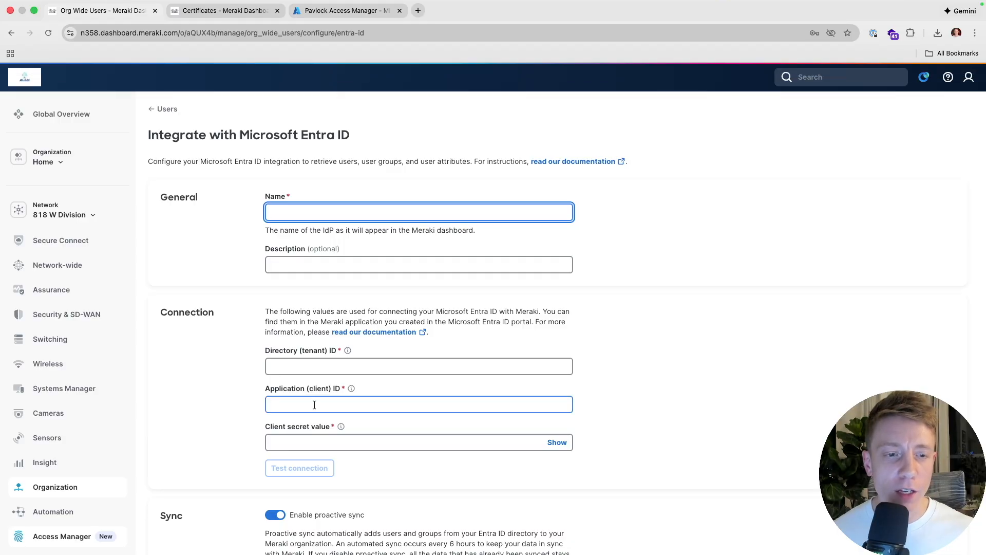
click(324, 12)
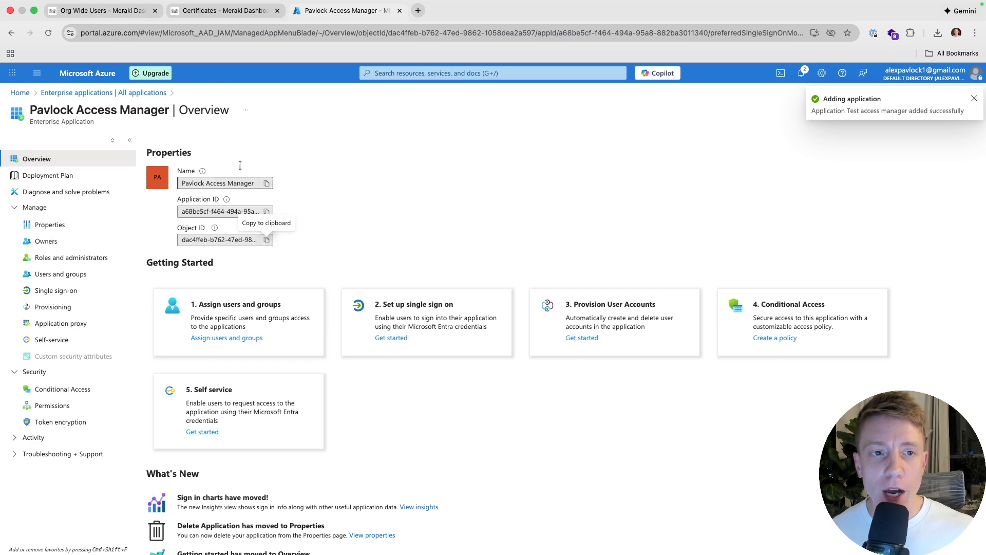
click(123, 15)
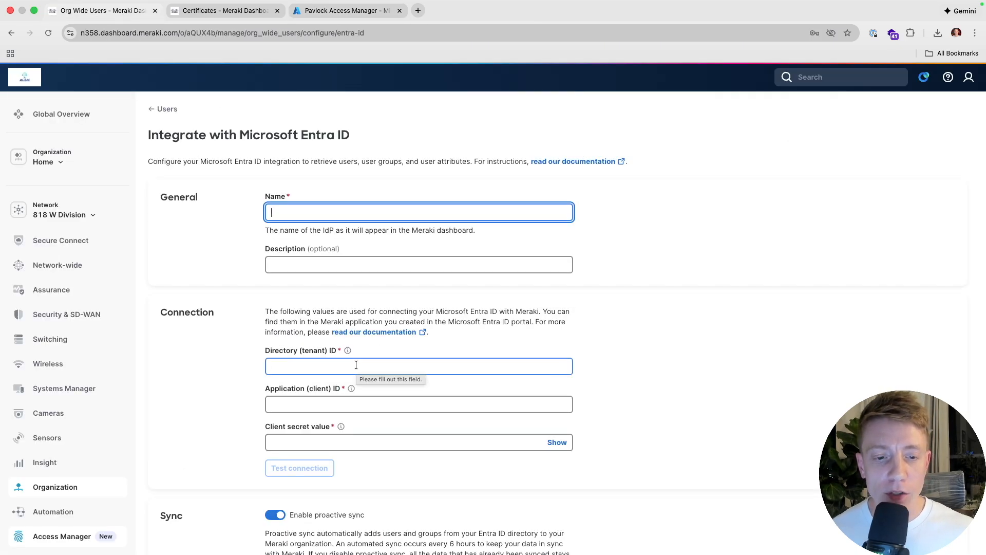
click(336, 19)
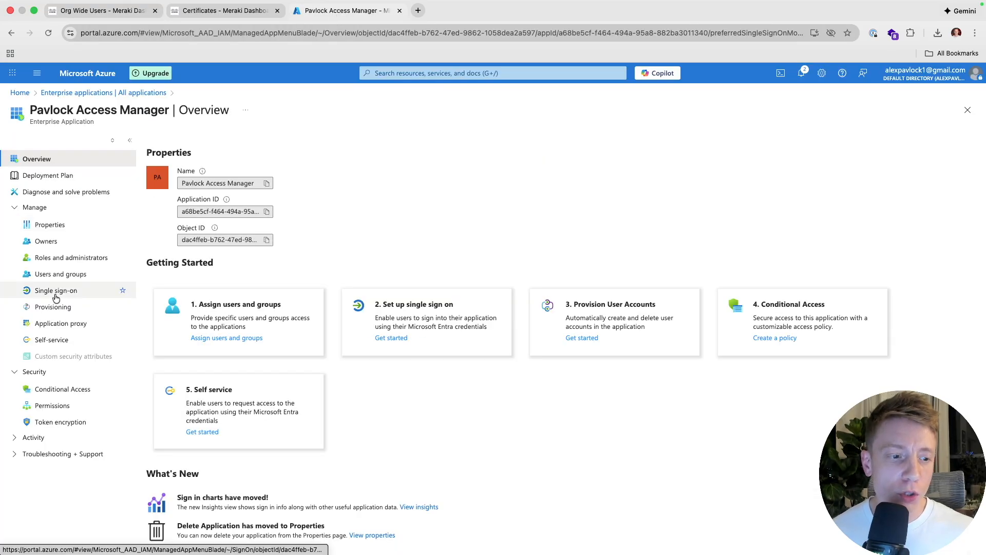
- Find and open the Access Manager app among all app registrations
click(20, 93)
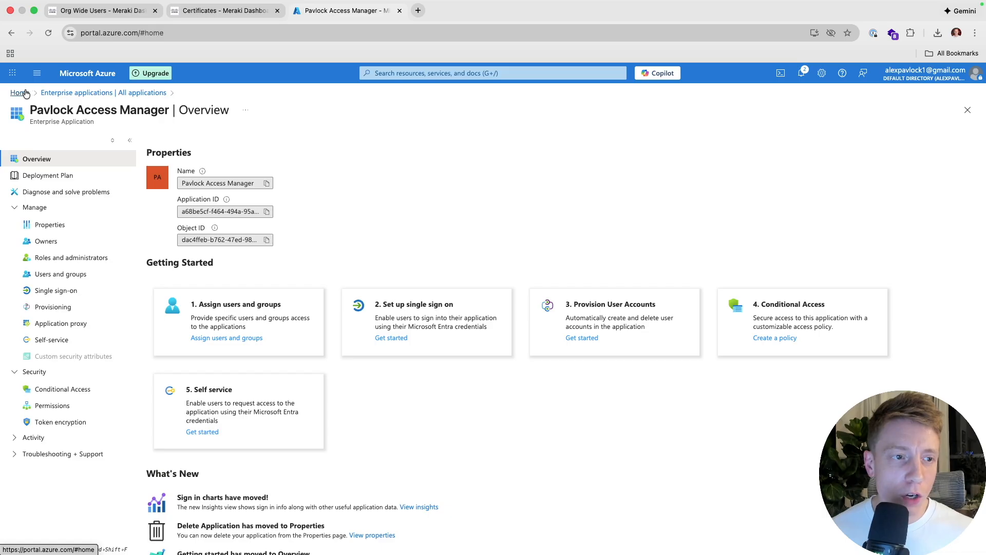
click(354, 336)
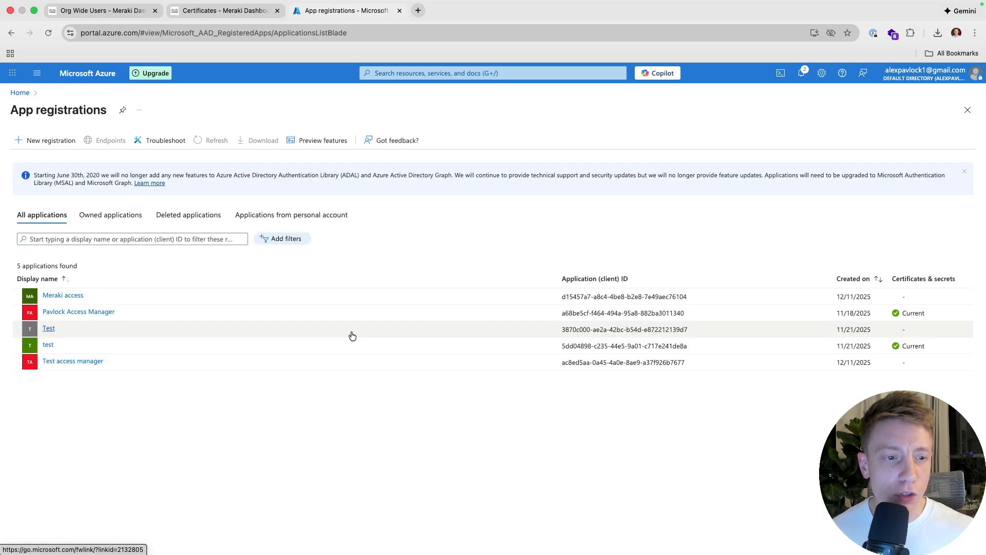
click(144, 222)
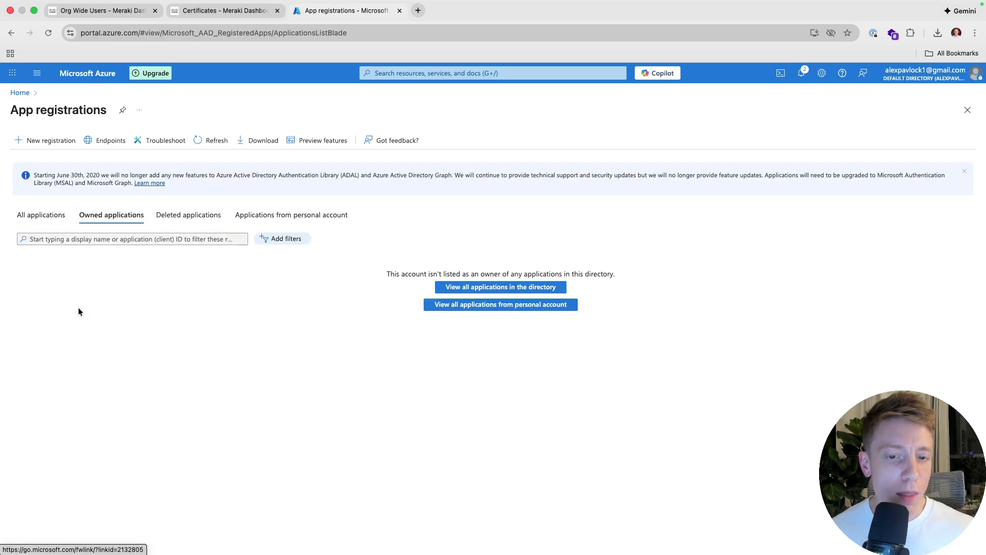
click(462, 287)
click(72, 310)
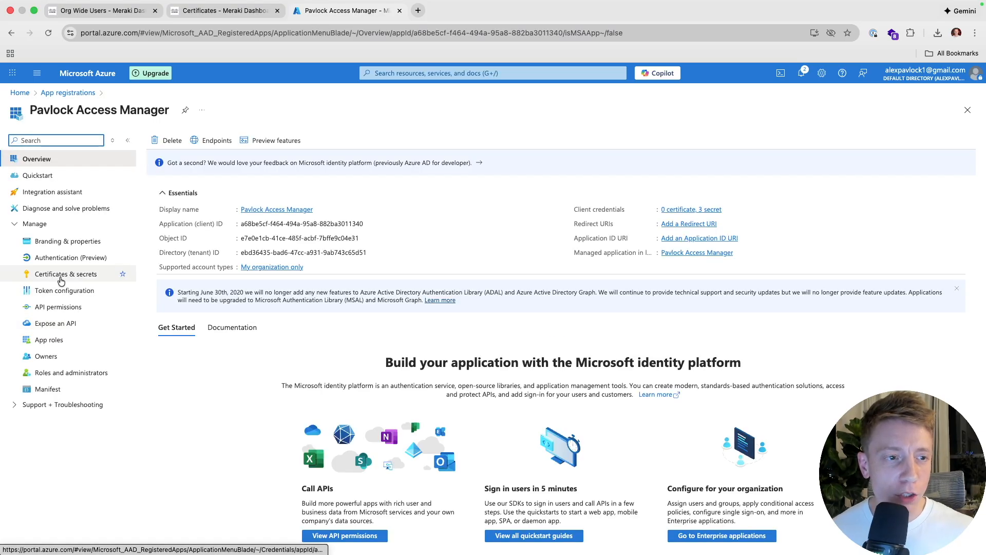
- Add client secret 'Test demo' expiring in 90 days (3/11/2026) and copy its value
click(60, 275)
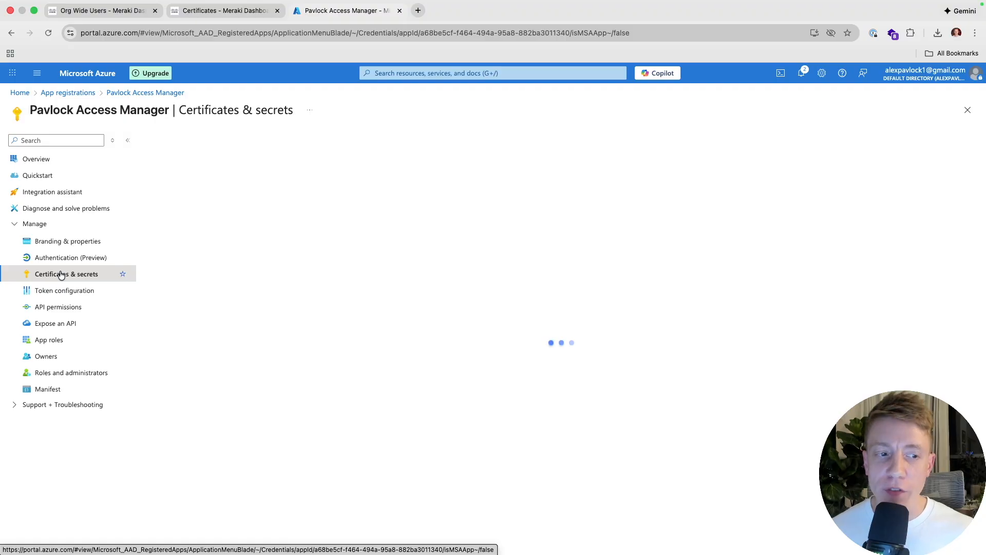
click(202, 301)
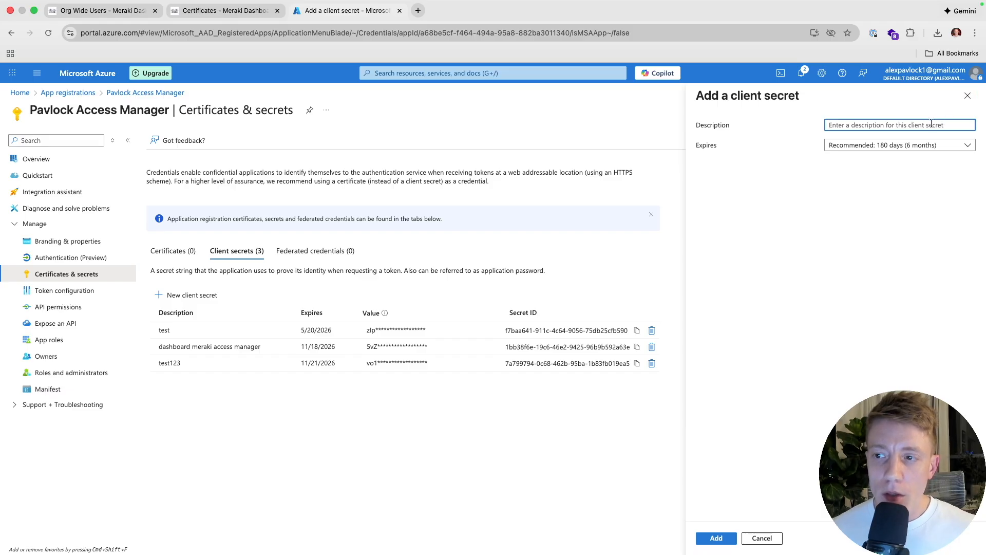
text(Test demo)
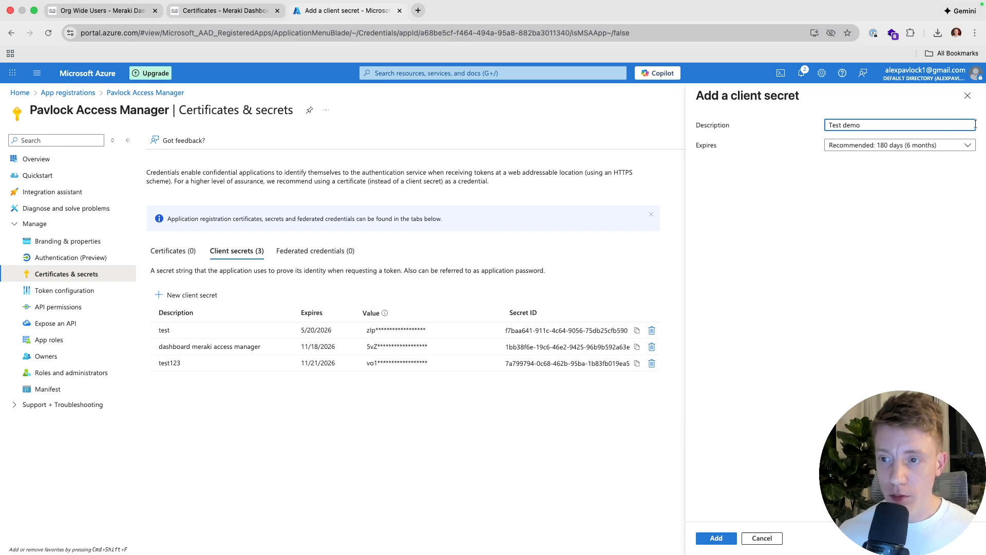
click(961, 149)
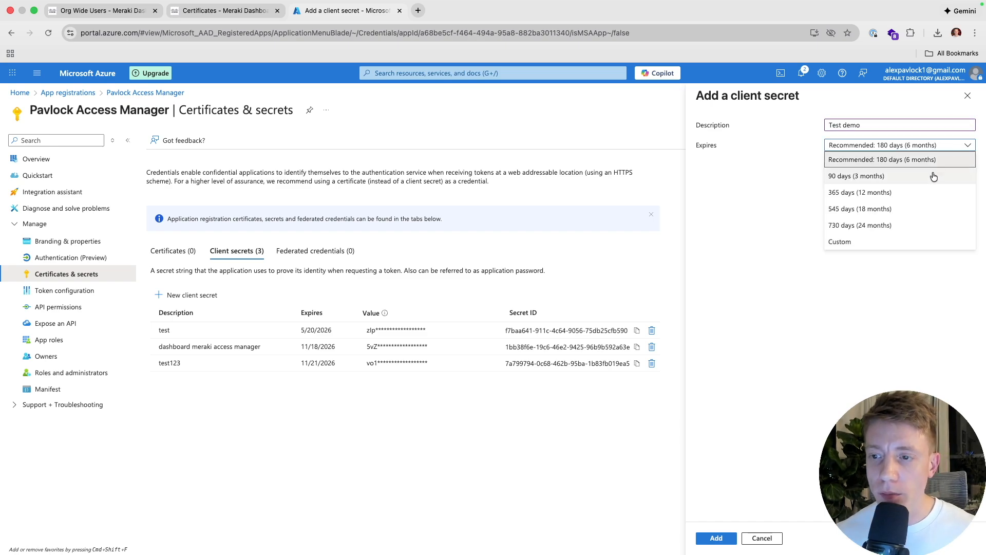
click(934, 176)
click(716, 538)
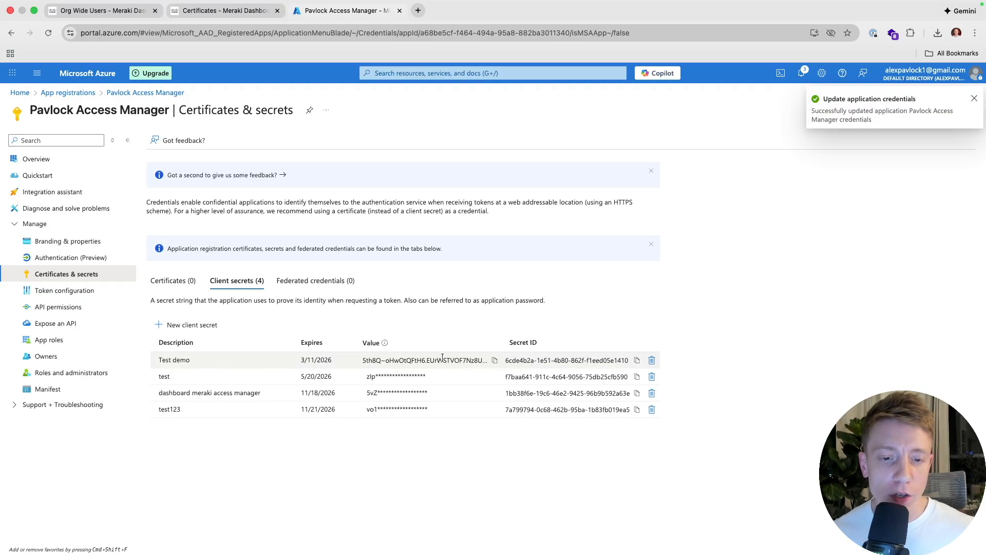
click(495, 360)
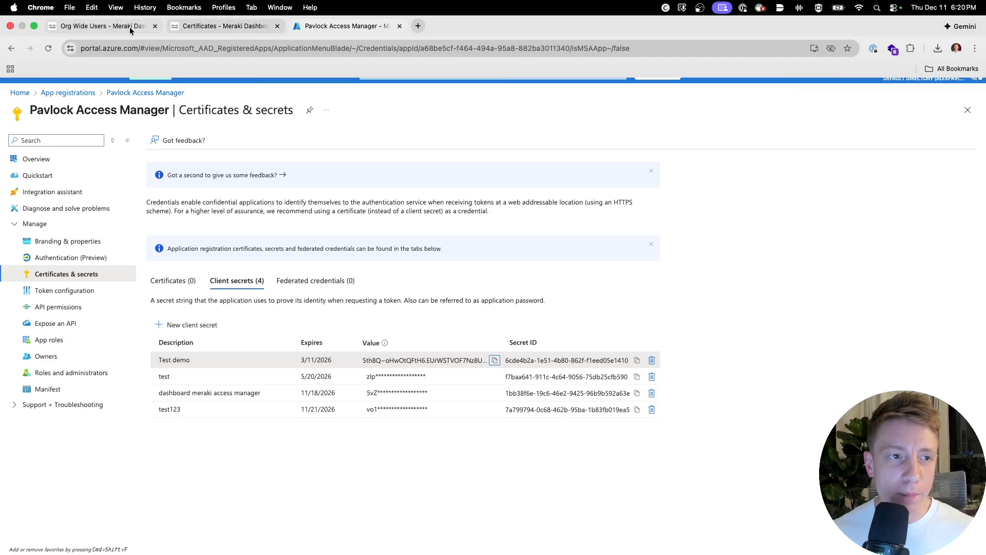
click(131, 27)
click(285, 441)
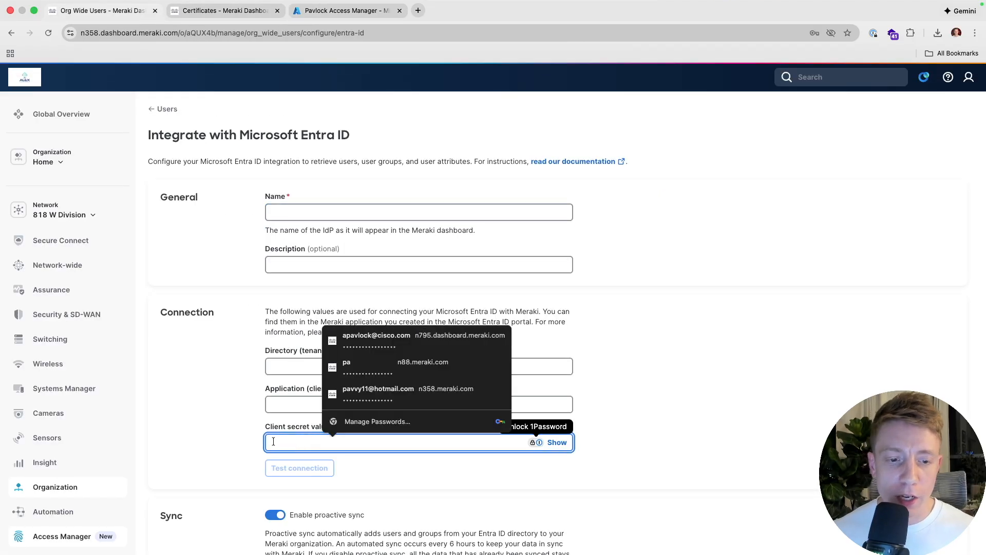
click(344, 22)
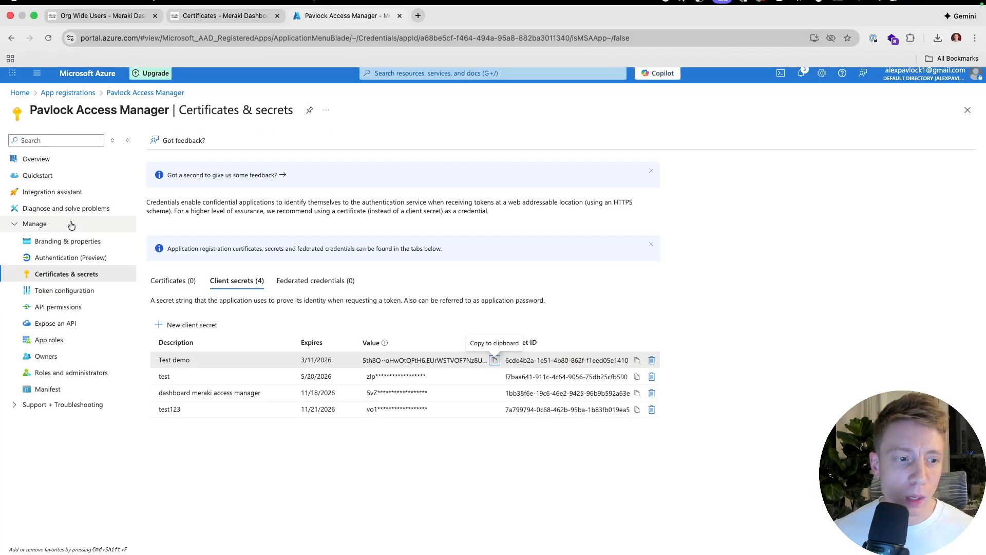
- Review Microsoft Graph Application and Delegated permissions without adding any, then view the Meraki form
click(53, 310)
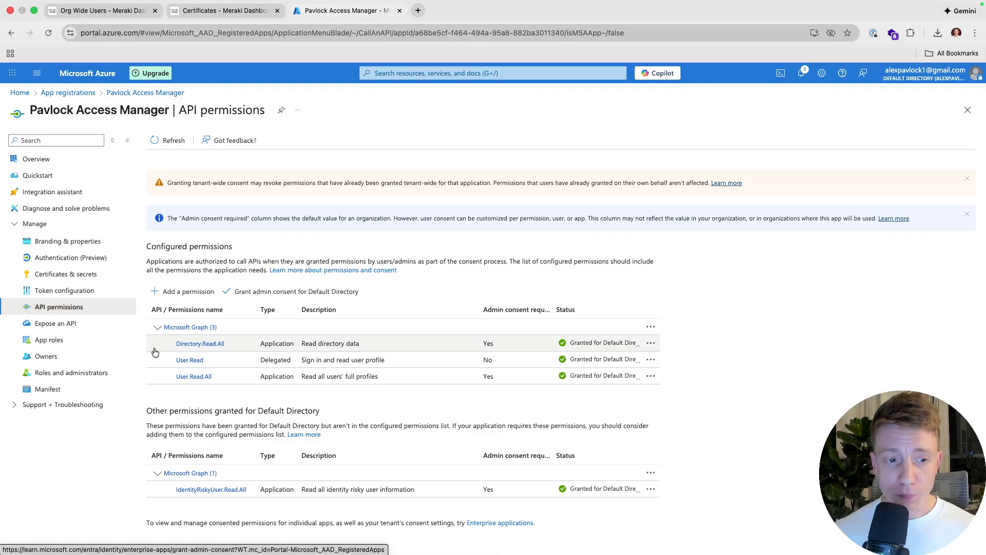
click(178, 292)
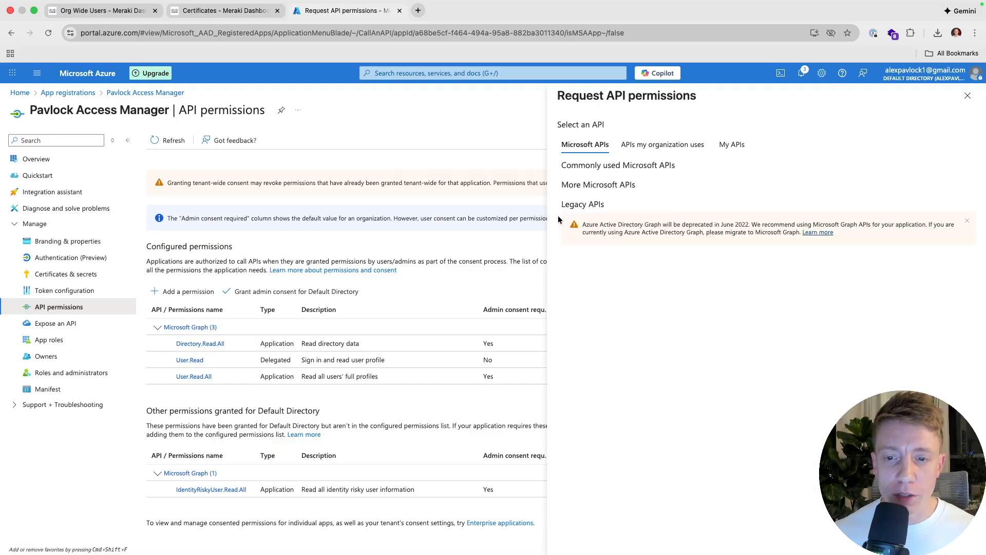
click(626, 217)
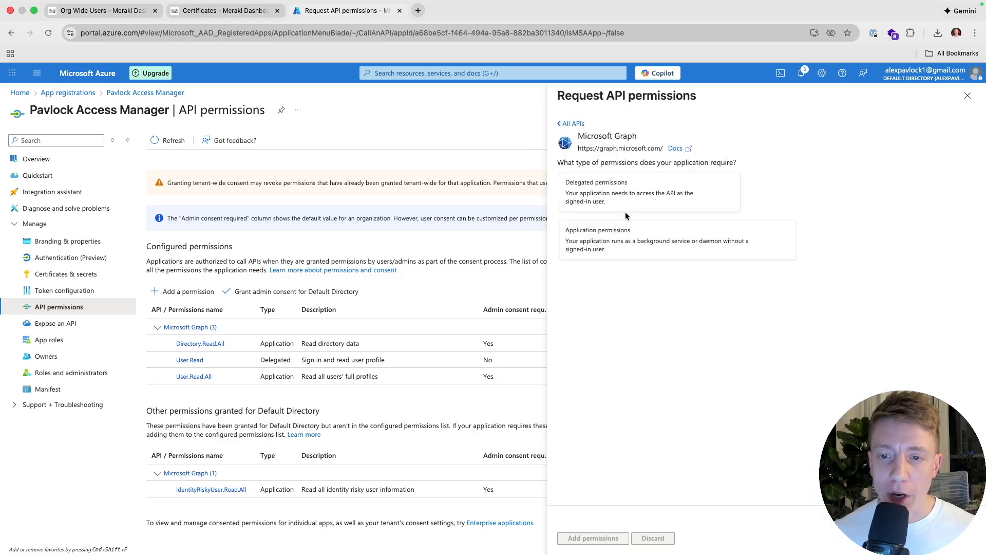
click(626, 244)
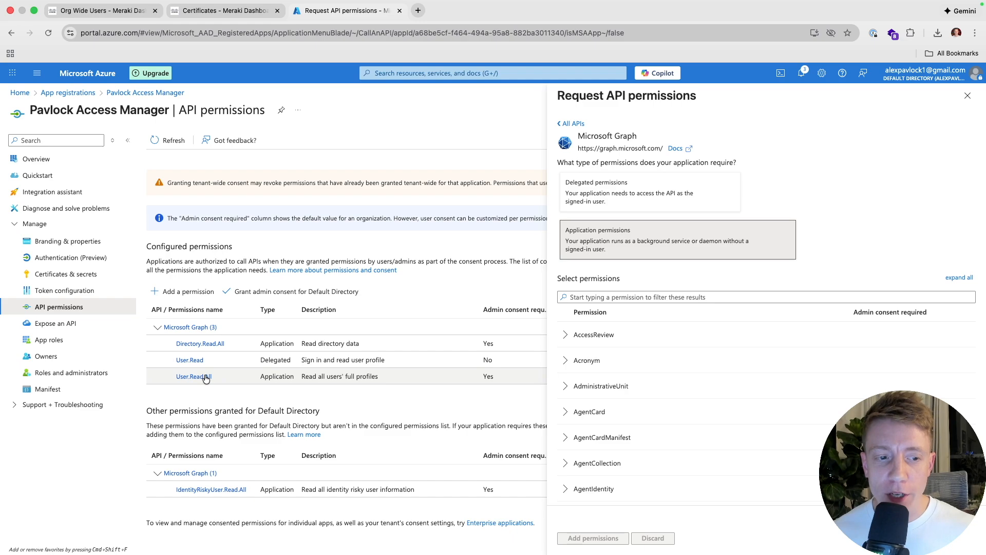
click(601, 197)
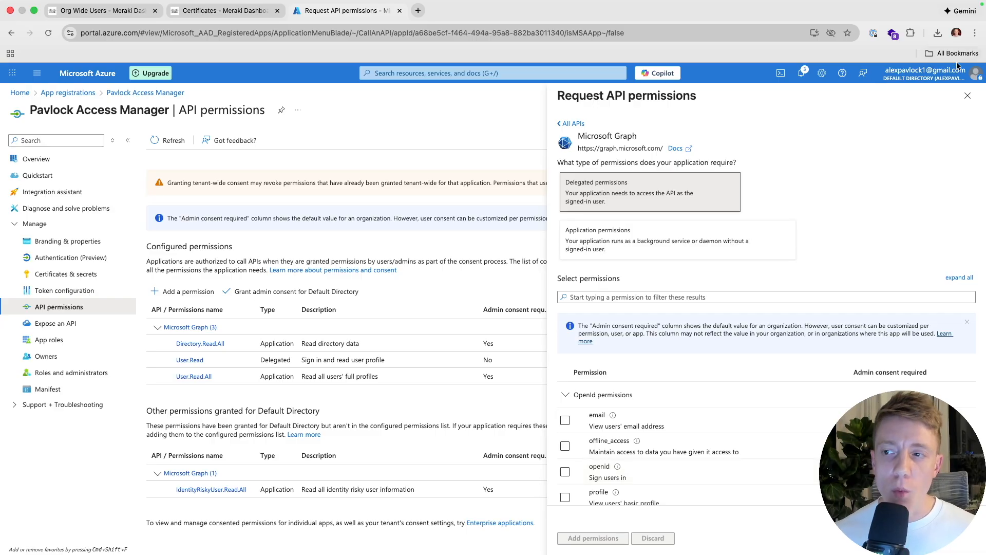
click(968, 96)
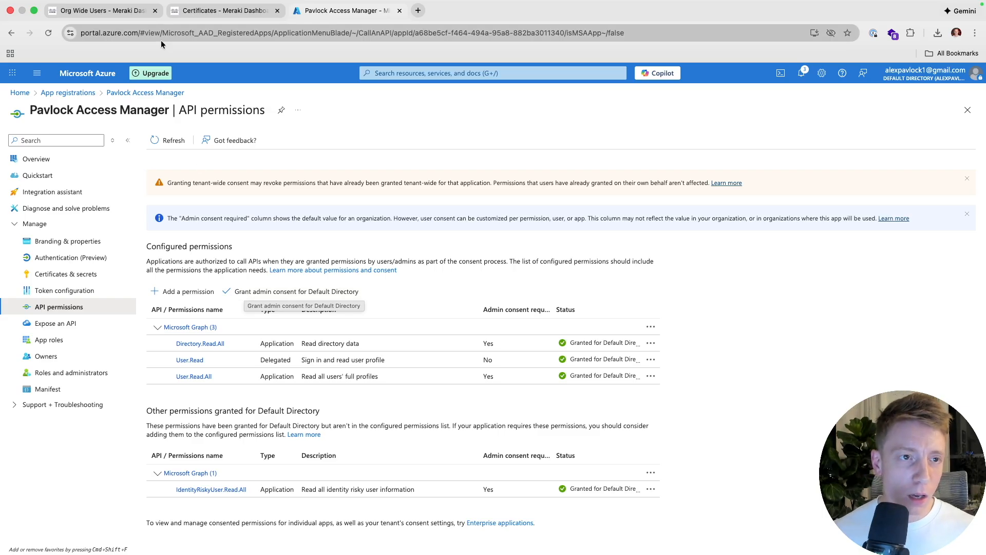
click(126, 17)
scroll(254, 424, down, 4)
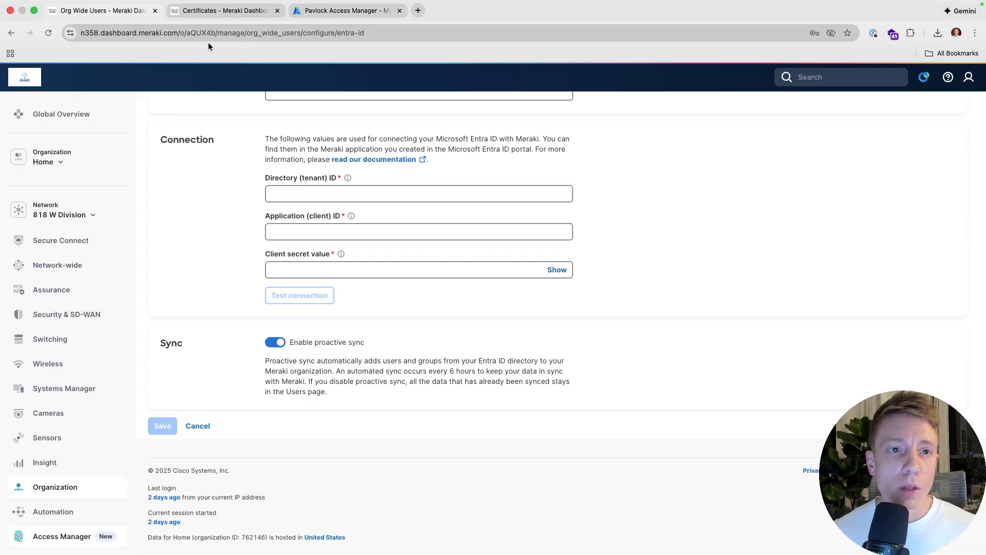
- Open Pavlock Access Manager's Users and groups, listing three assigned users, backing out of Add user/group
click(337, 11)
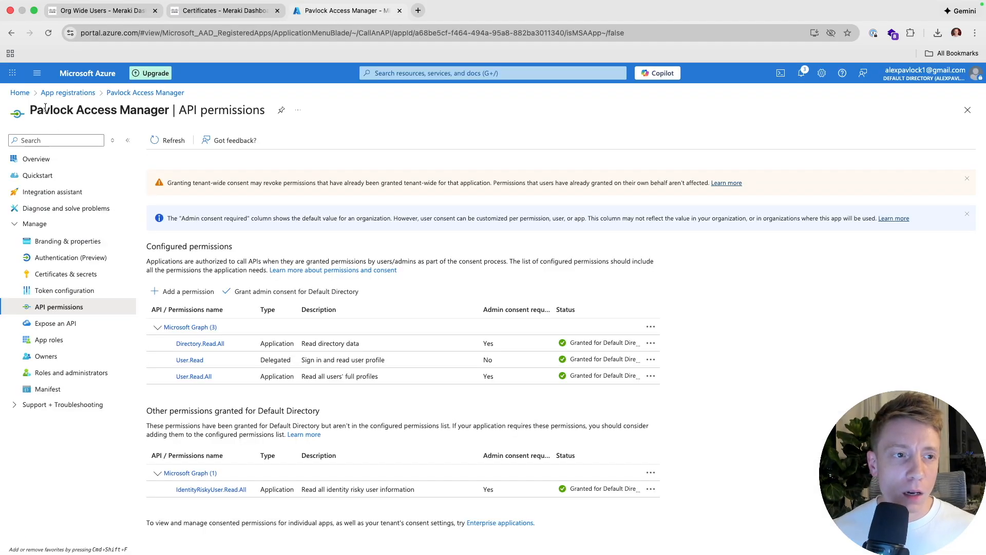
click(18, 94)
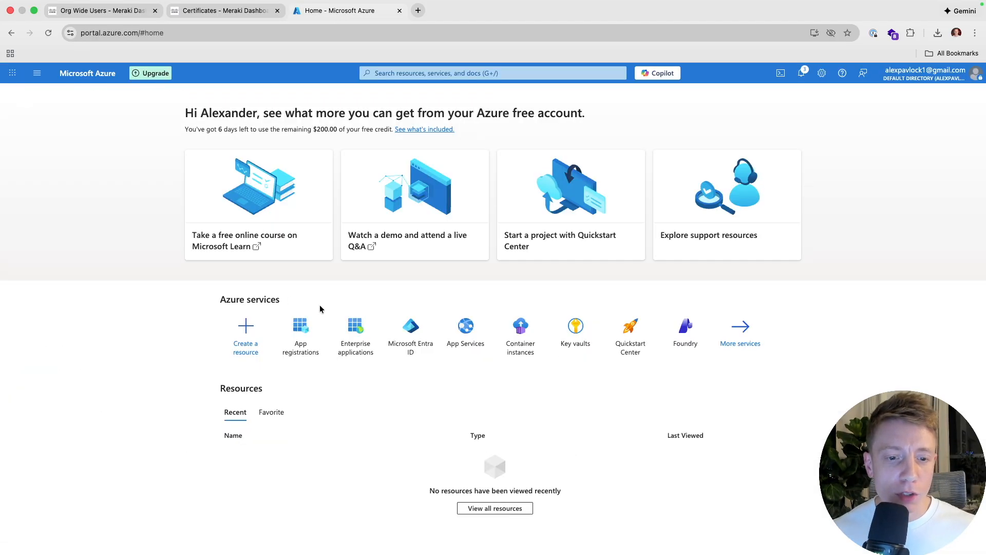
click(368, 332)
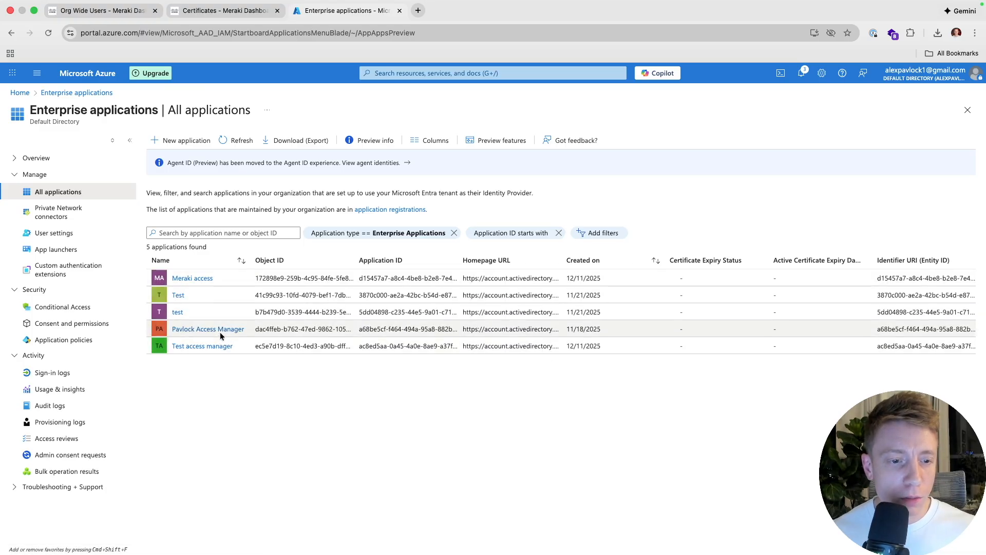
click(220, 333)
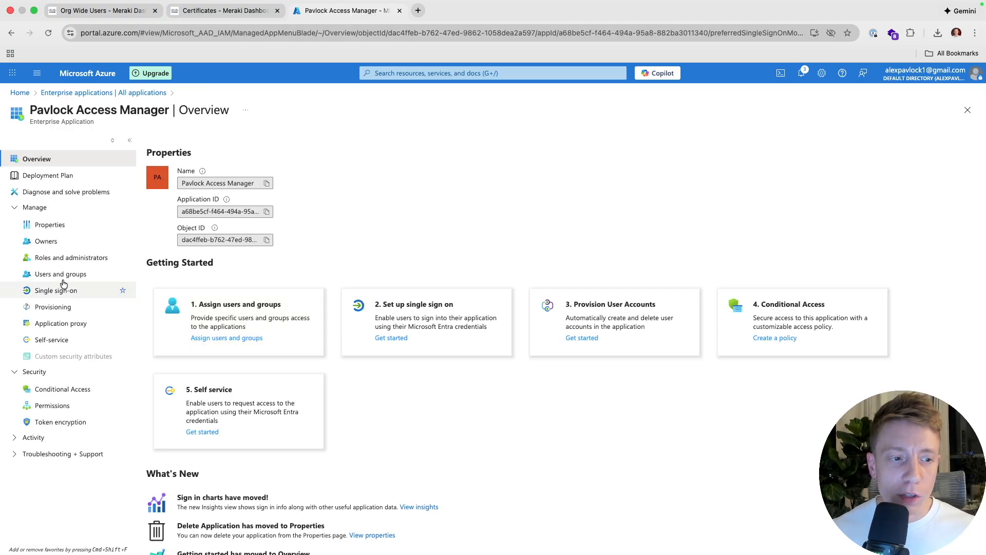
click(61, 276)
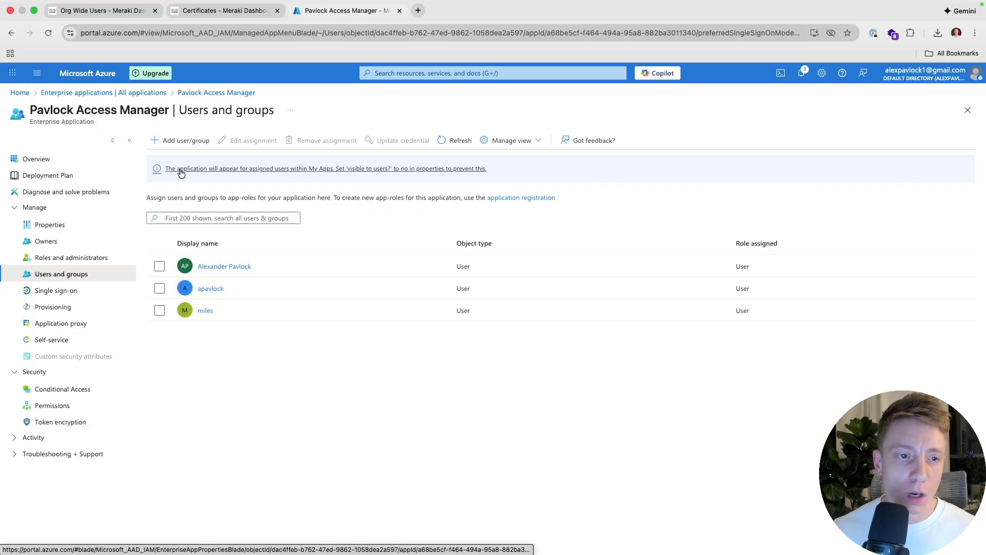
click(181, 140)
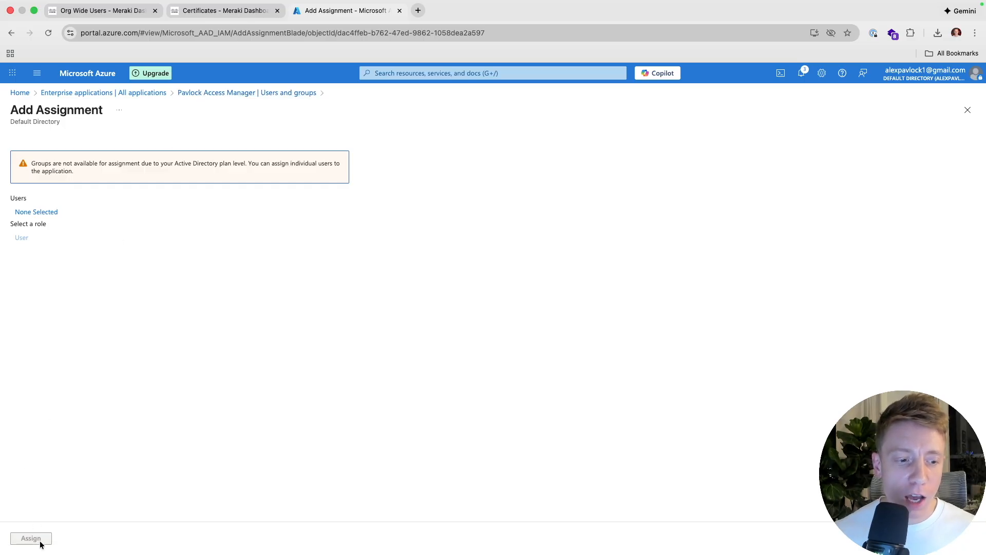
click(211, 93)
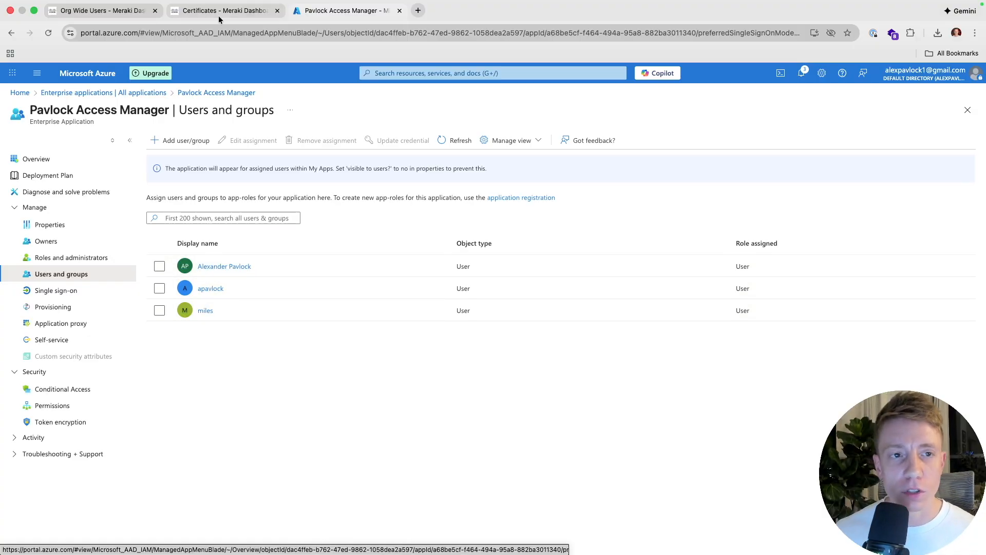
- Back in Meraki, view Access Manager Users, then Access Rules: Username/Password, Cameras, Cert Based, Default
click(123, 11)
mouse_move(76, 494)
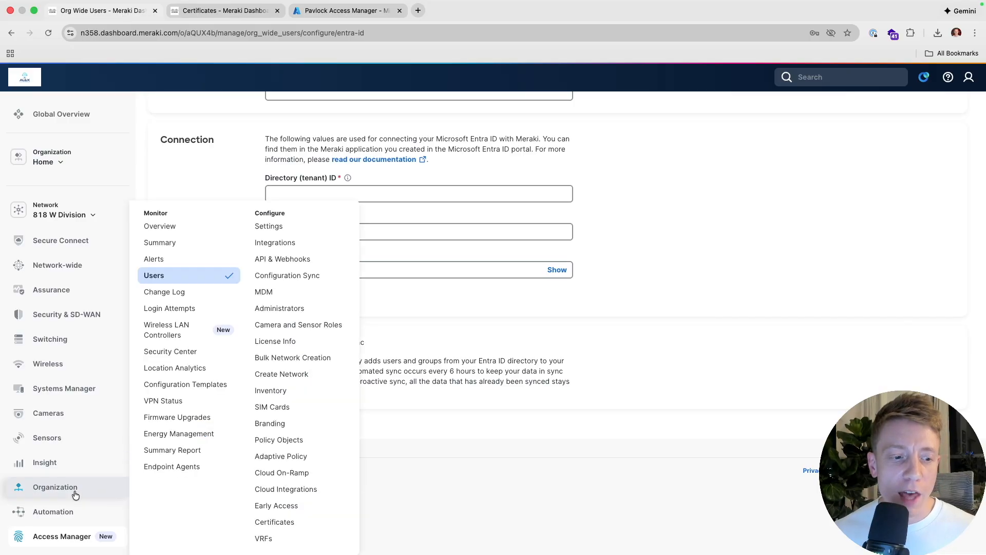
mouse_move(25, 536)
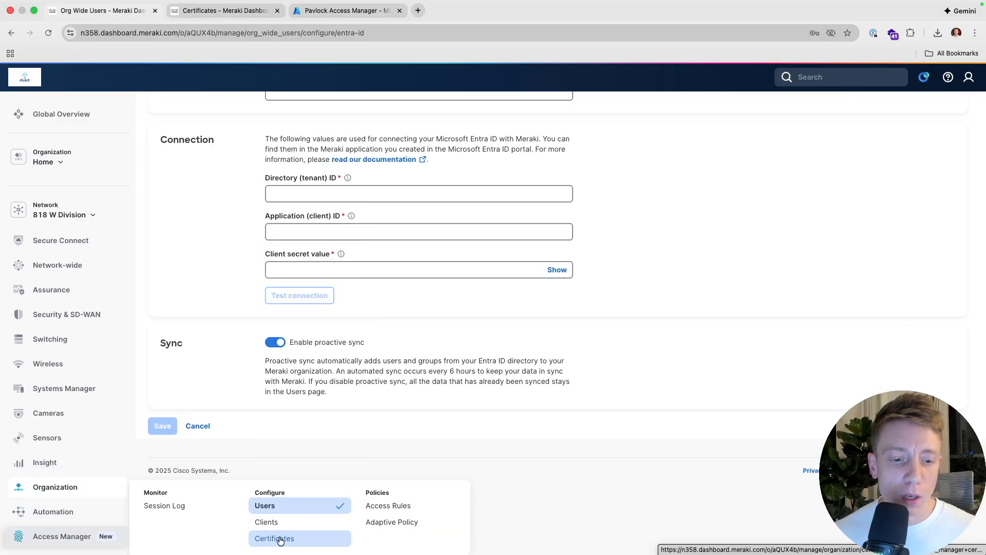
click(280, 509)
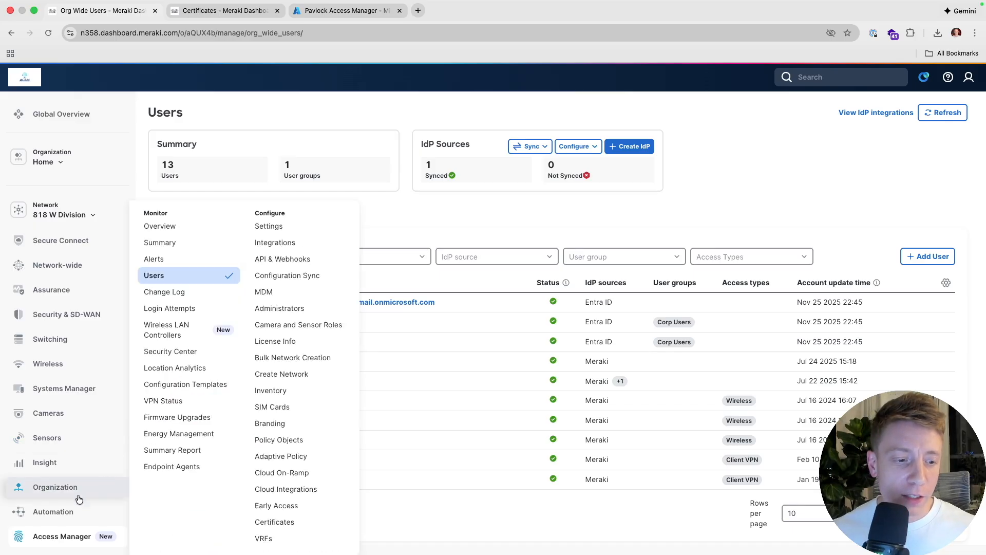
mouse_move(58, 537)
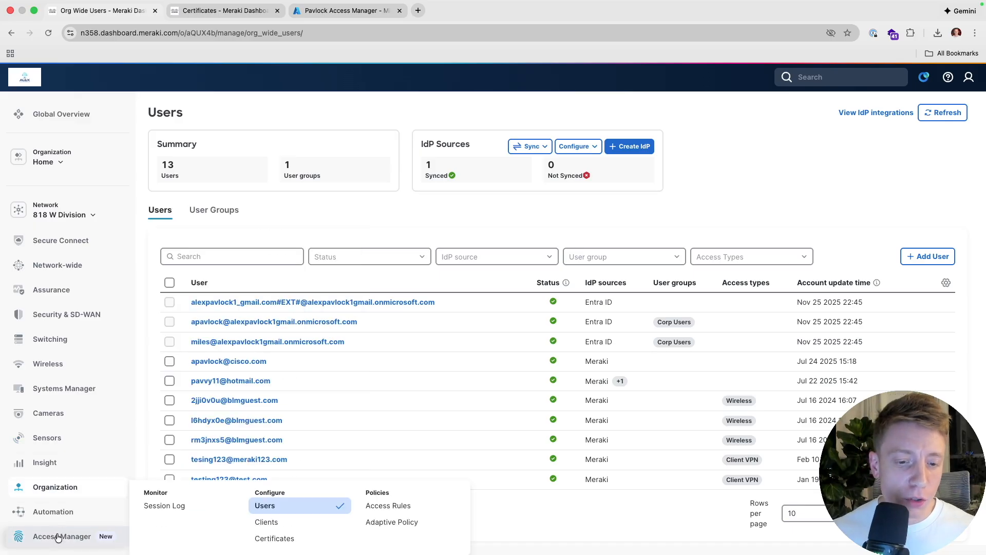
click(397, 514)
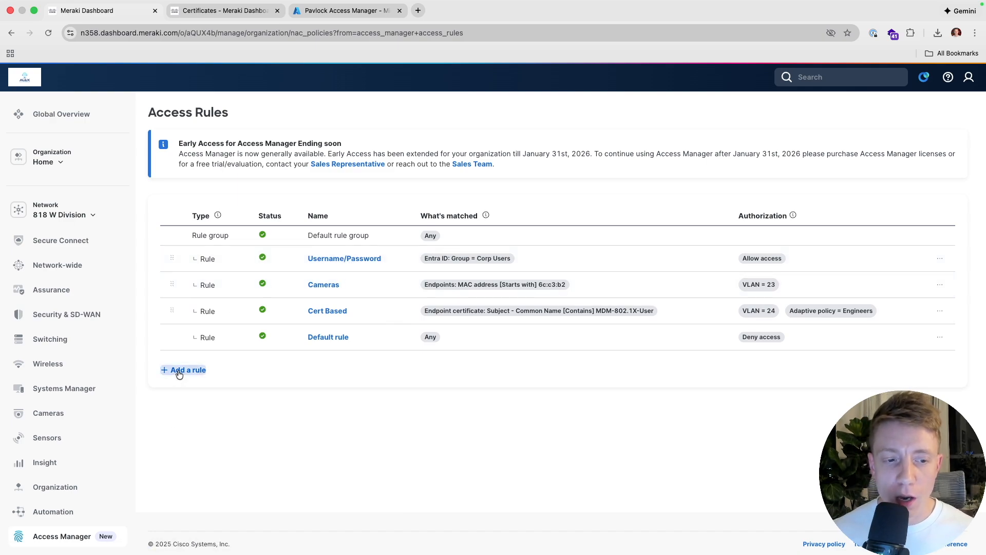
- Open the Username/Password rule and review its Corp Users group match and match type
click(344, 259)
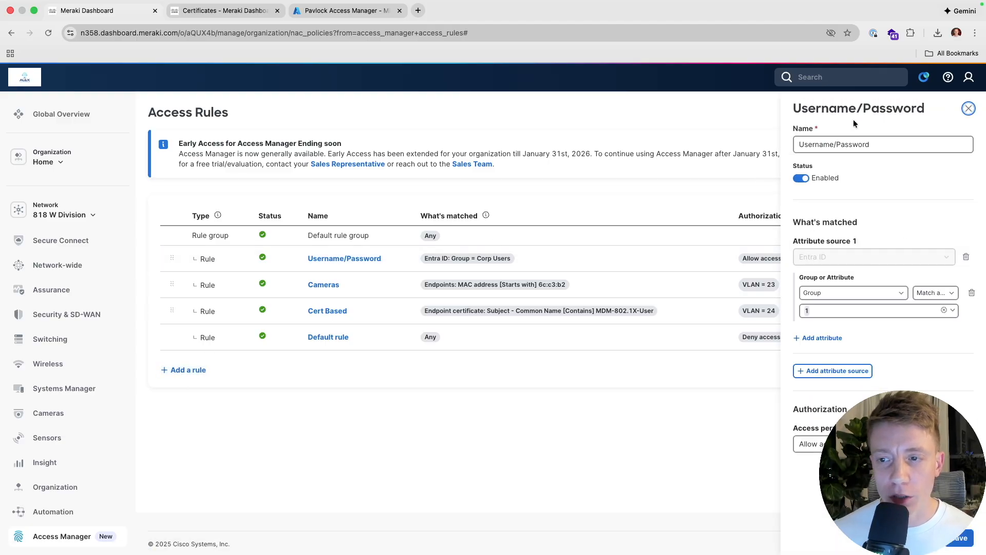
click(869, 145)
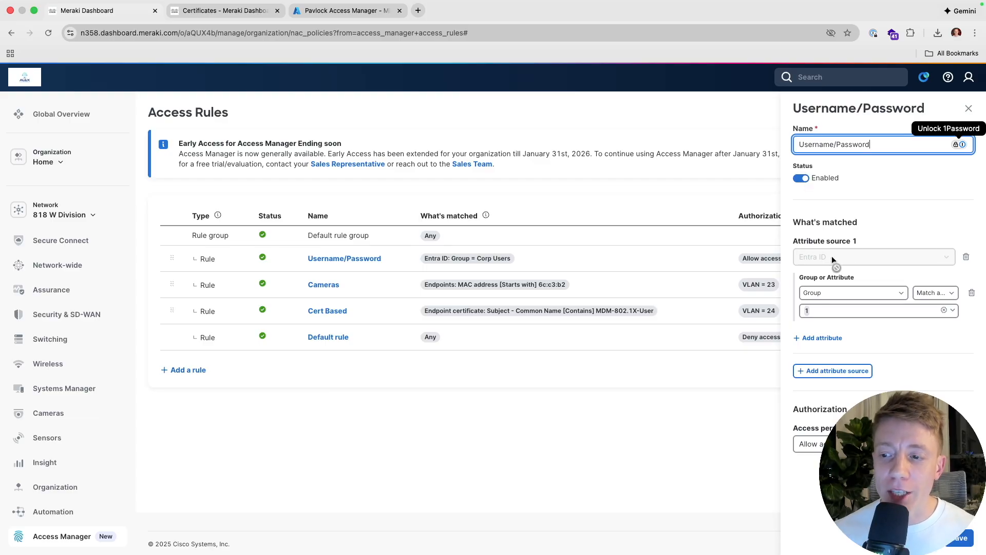
click(837, 294)
click(836, 294)
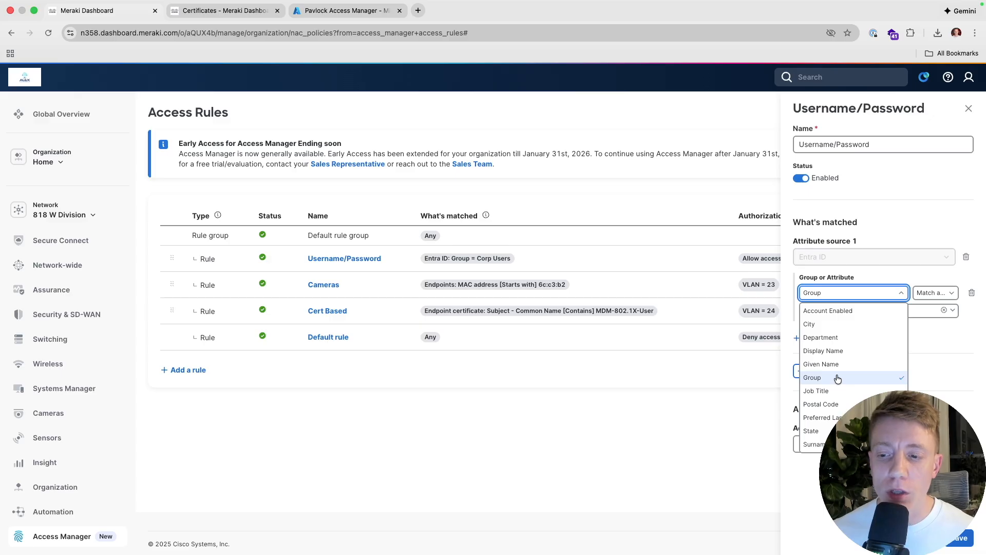
click(936, 318)
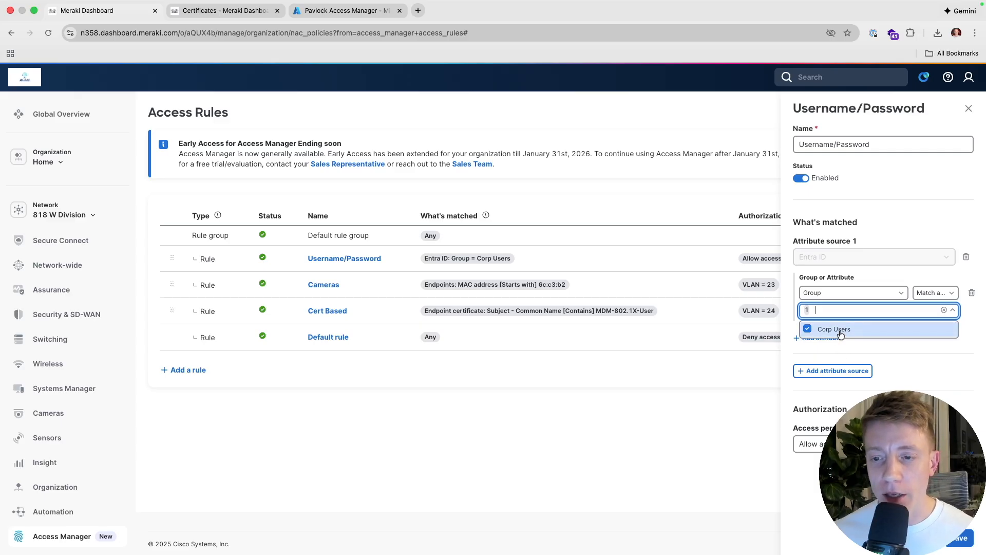
click(848, 357)
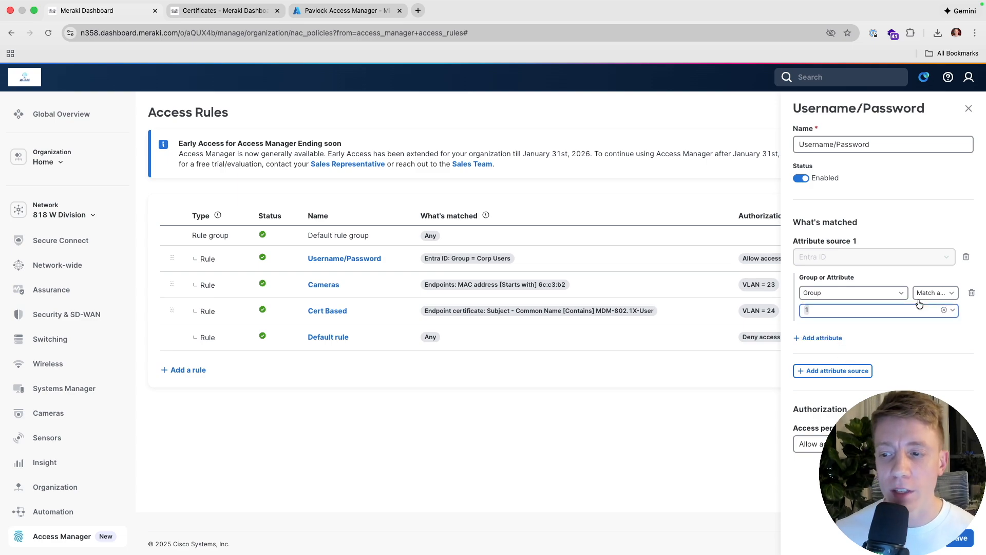
click(932, 292)
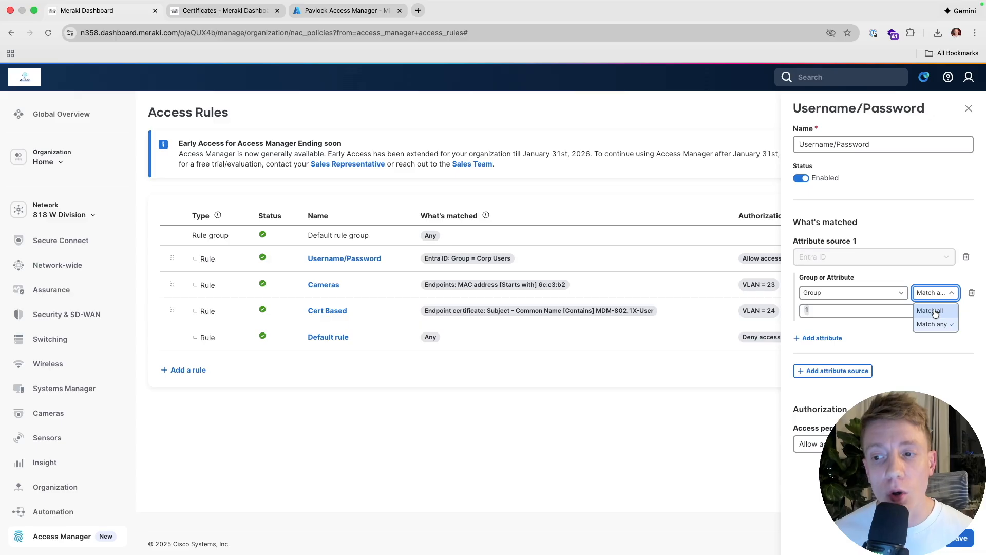
click(882, 325)
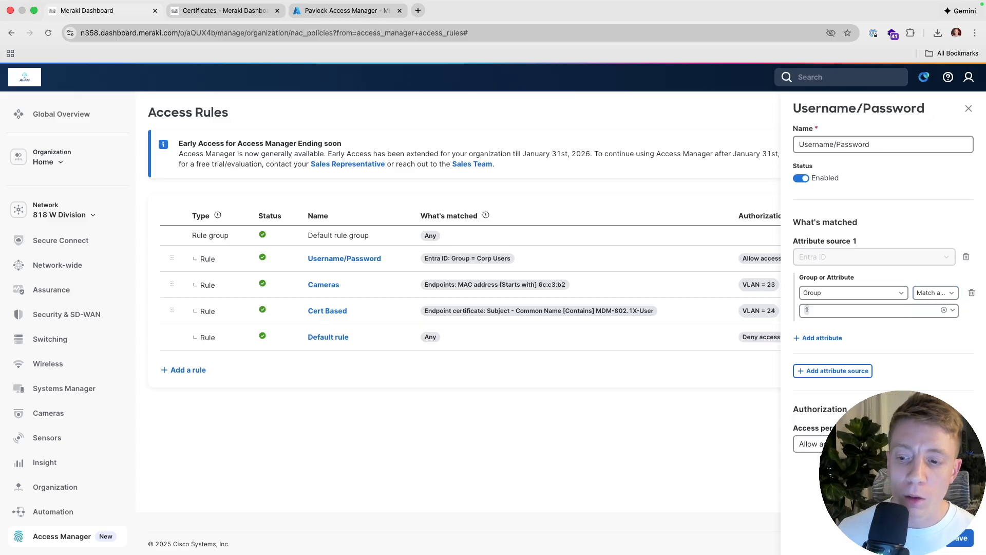
- Set the rule to Allow restricted access with VLAN 24 and the Engineers adaptive policy group
click(819, 445)
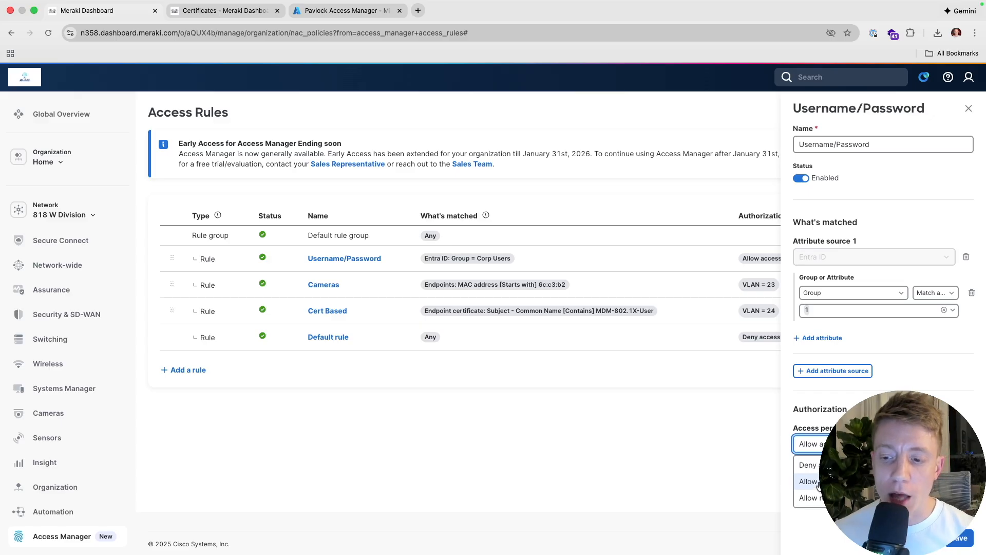
click(816, 497)
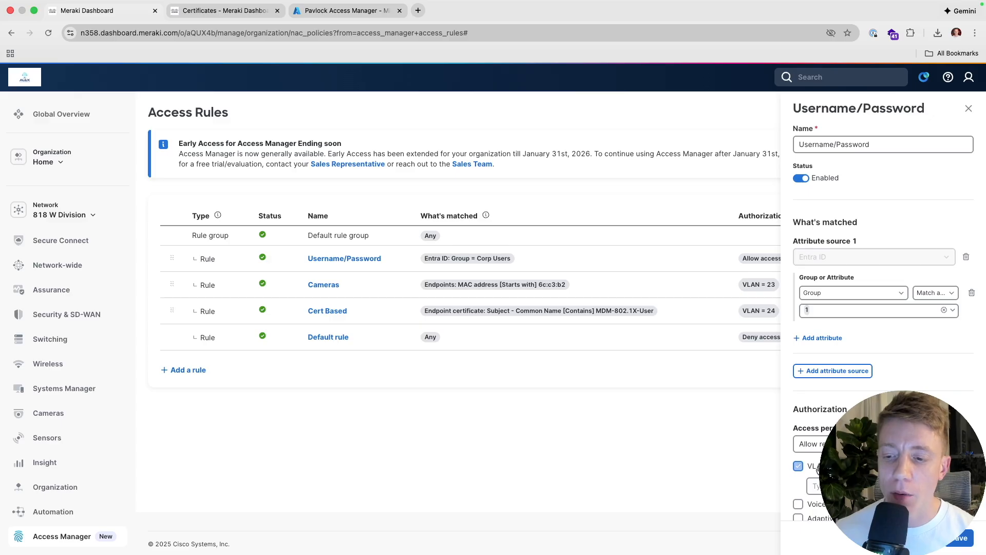
click(817, 467)
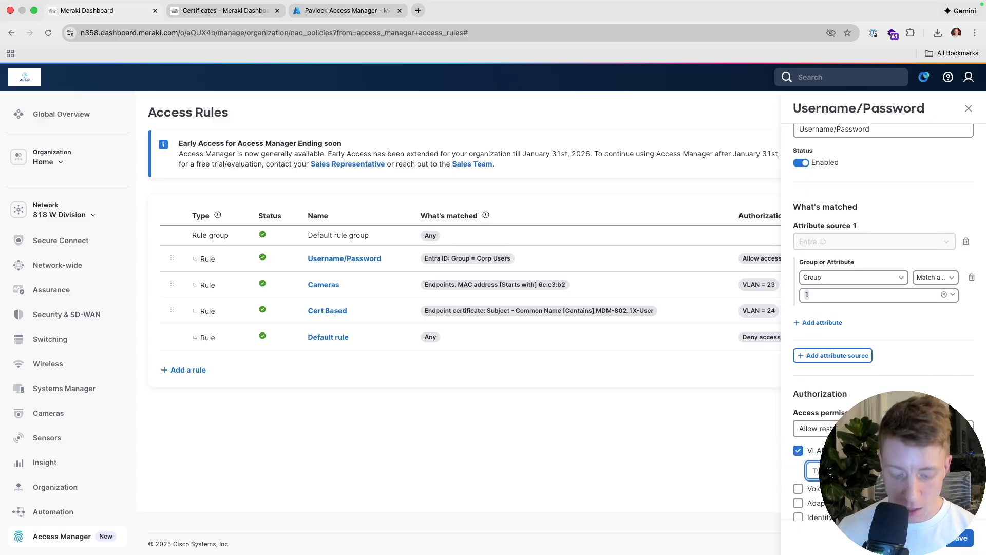
scroll(818, 478, down, 1)
click(817, 492)
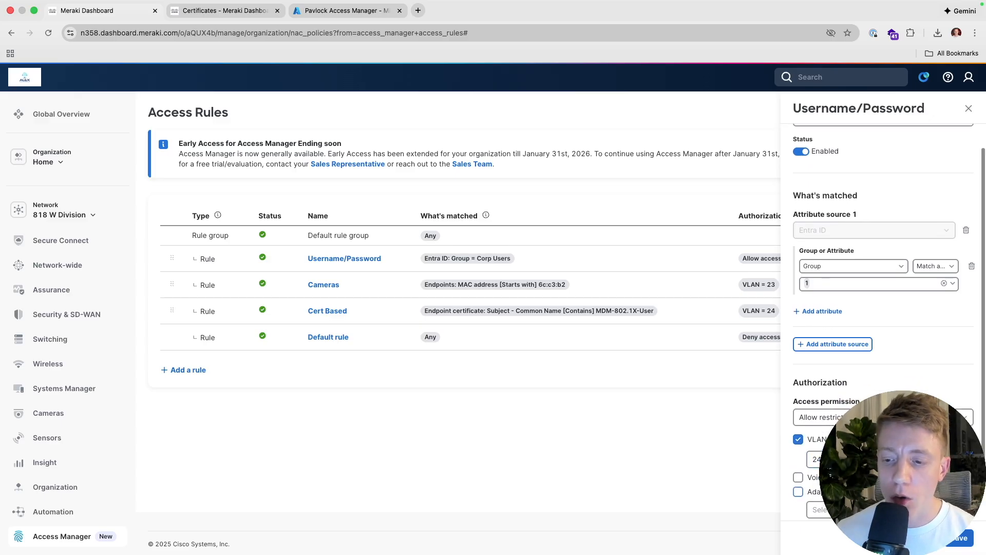
scroll(817, 492, down, 1)
click(824, 491)
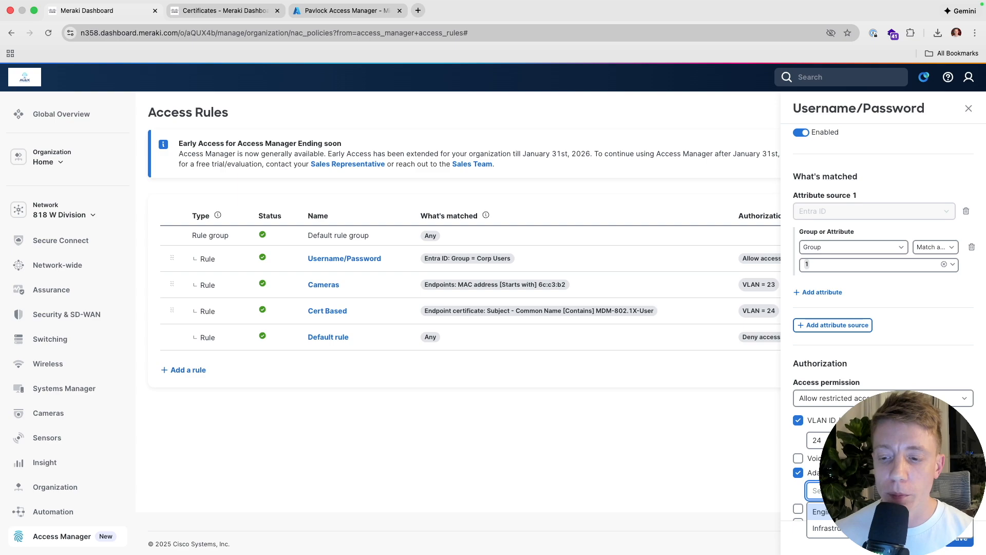
click(842, 512)
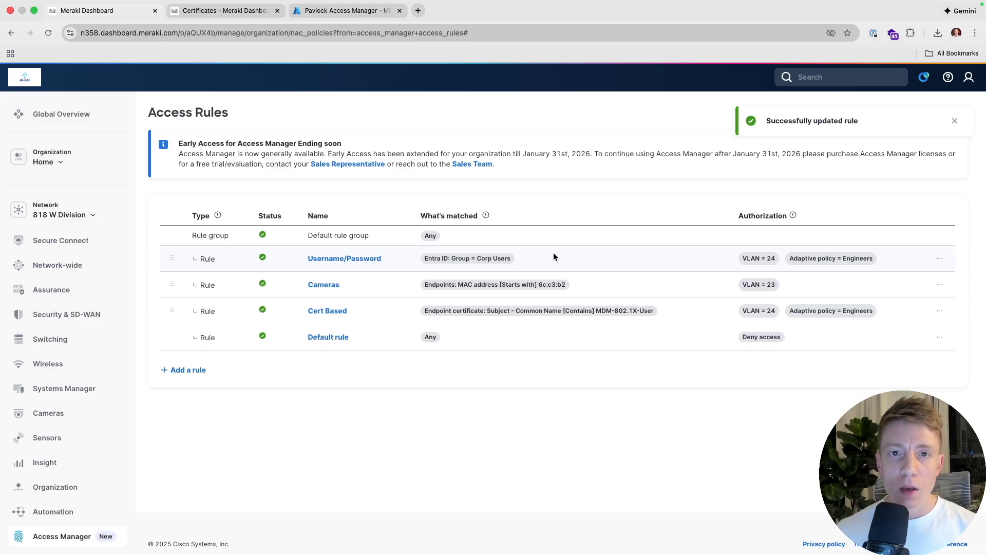
key(ctrl+Left)
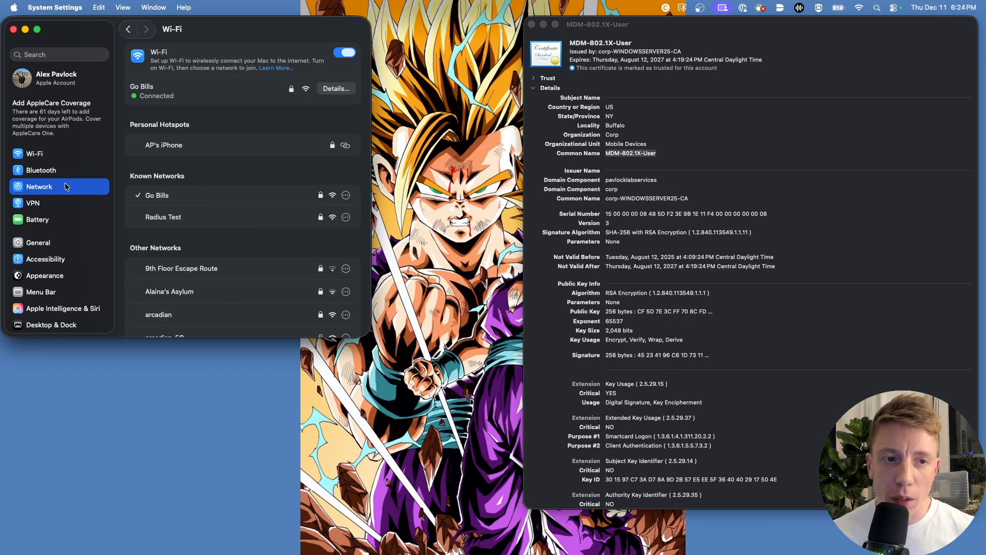
mouse_move(334, 226)
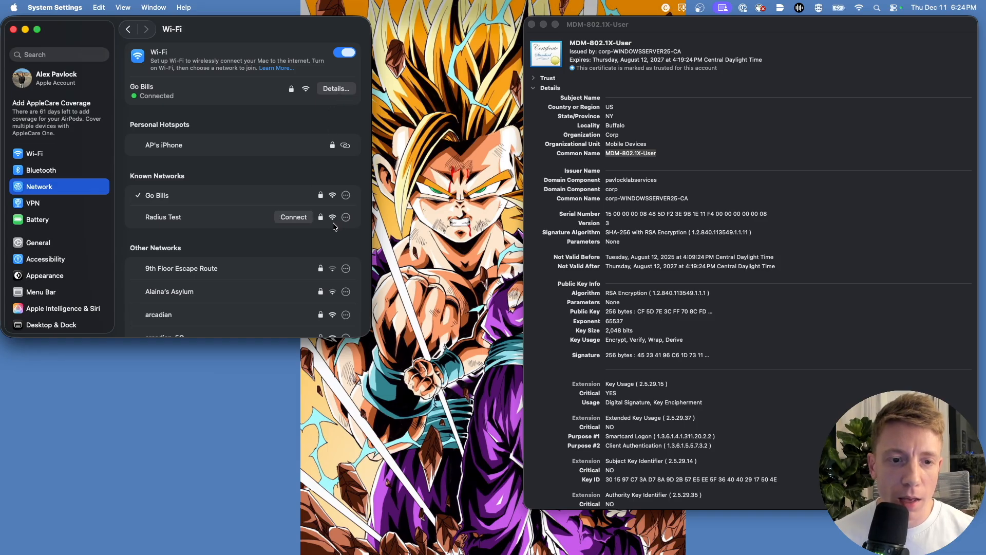
click(346, 218)
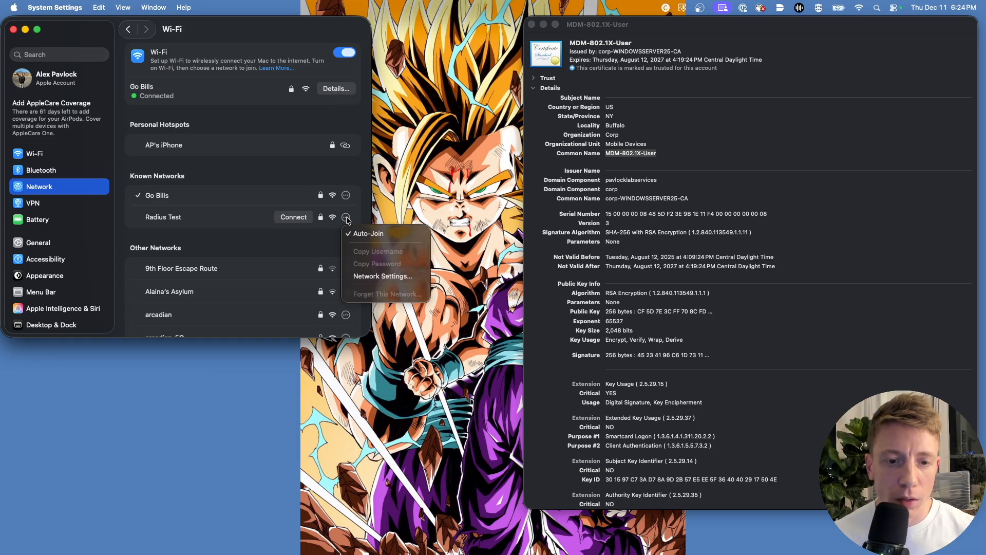
click(369, 277)
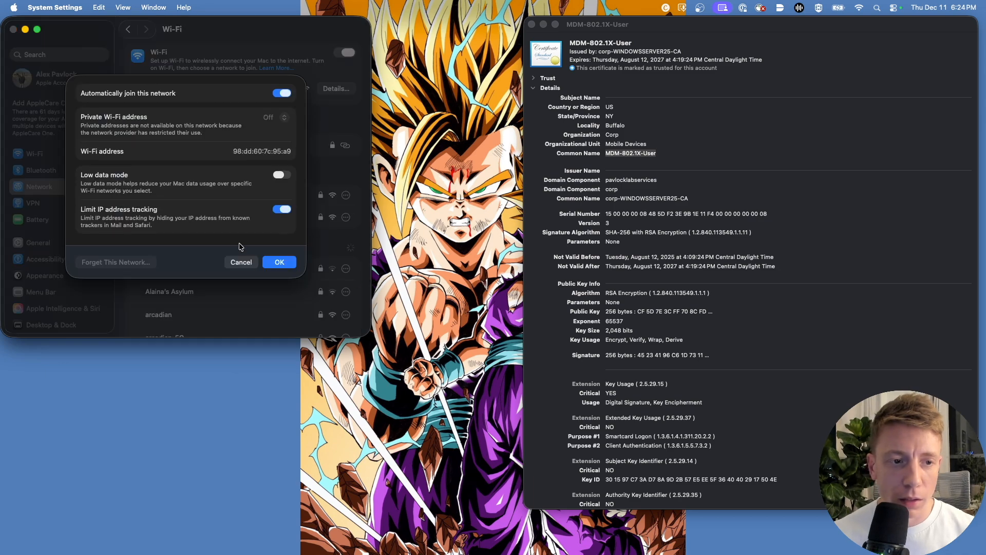
click(281, 263)
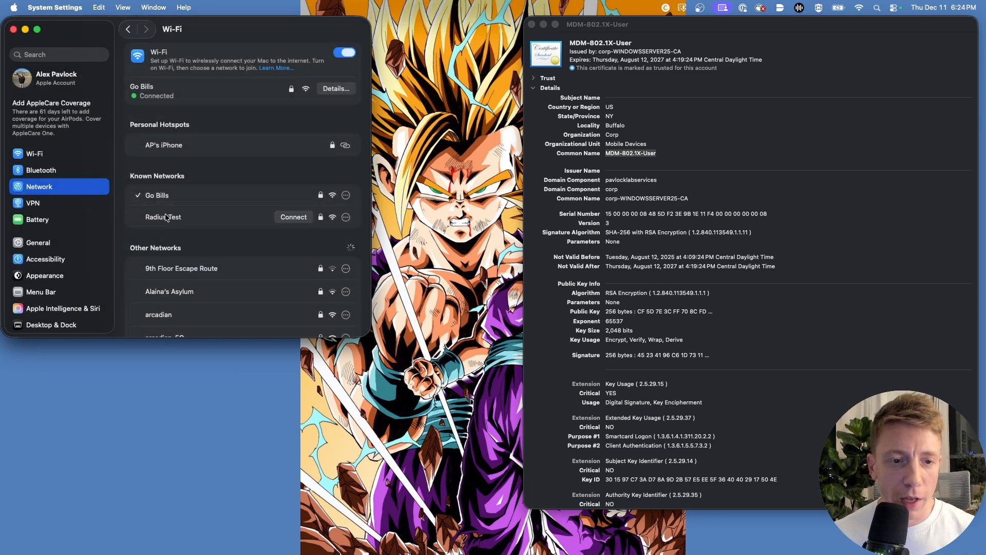
click(293, 218)
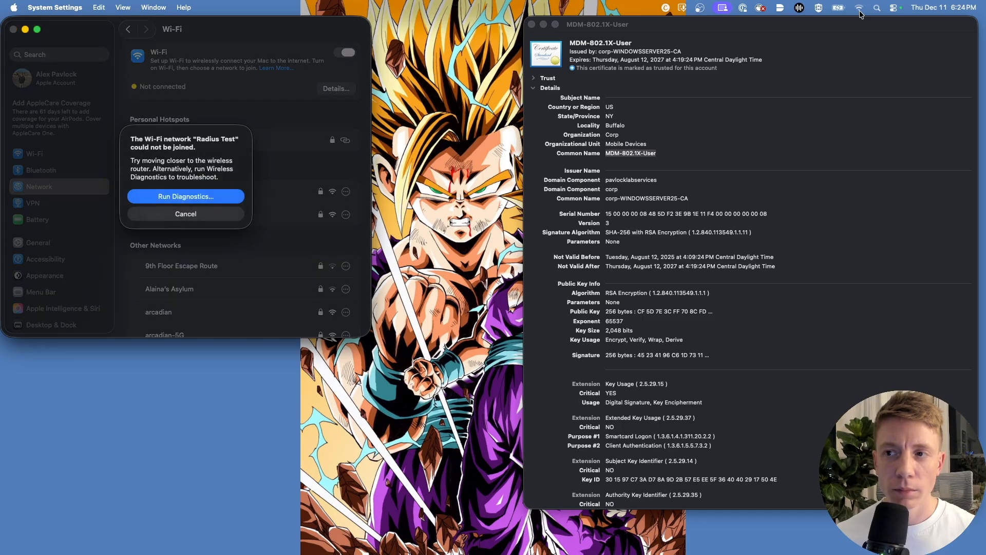
click(211, 215)
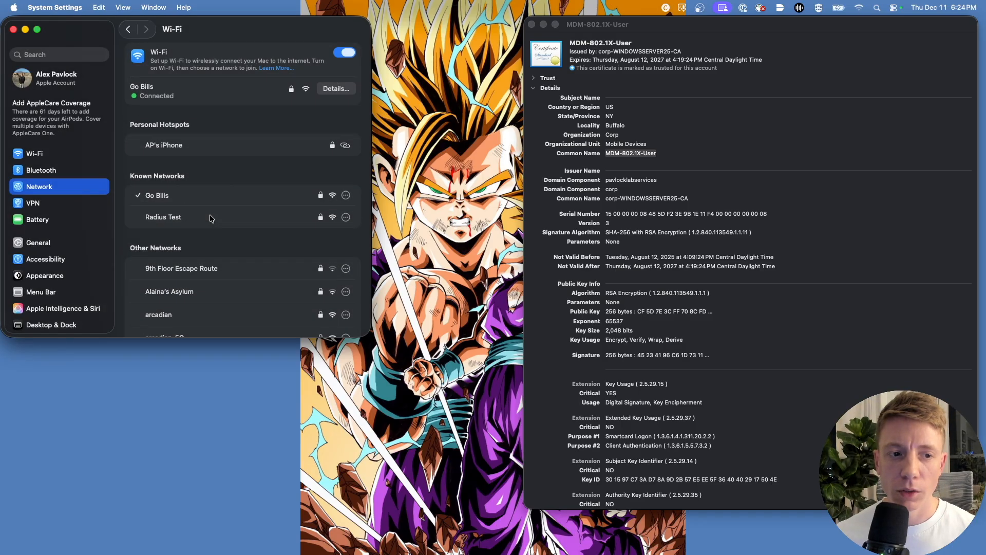
click(286, 218)
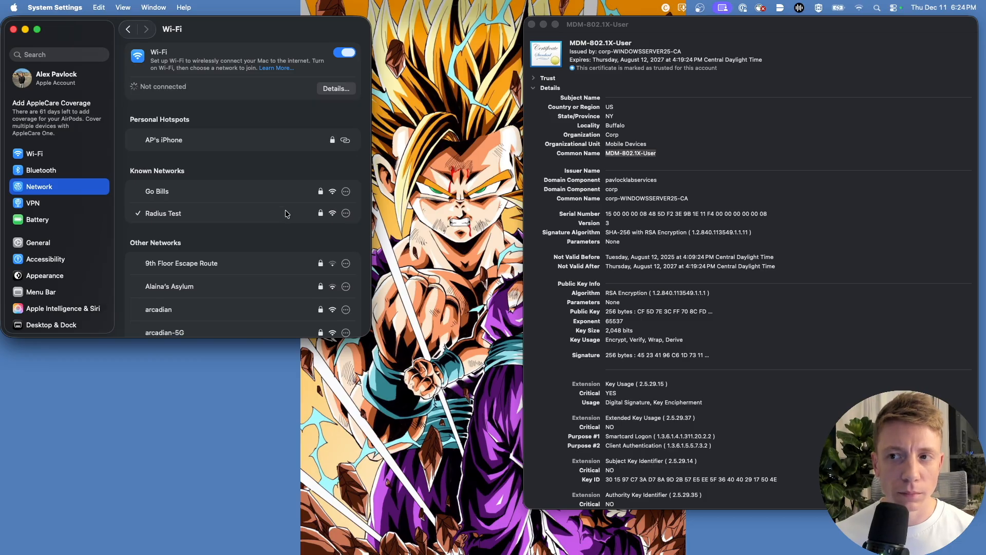
click(228, 211)
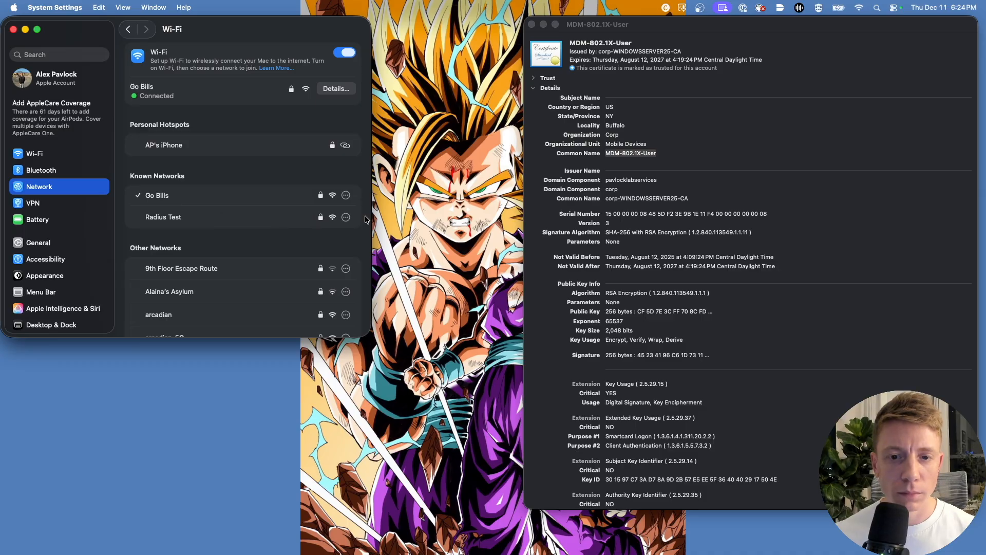
key(ctrl+Right)
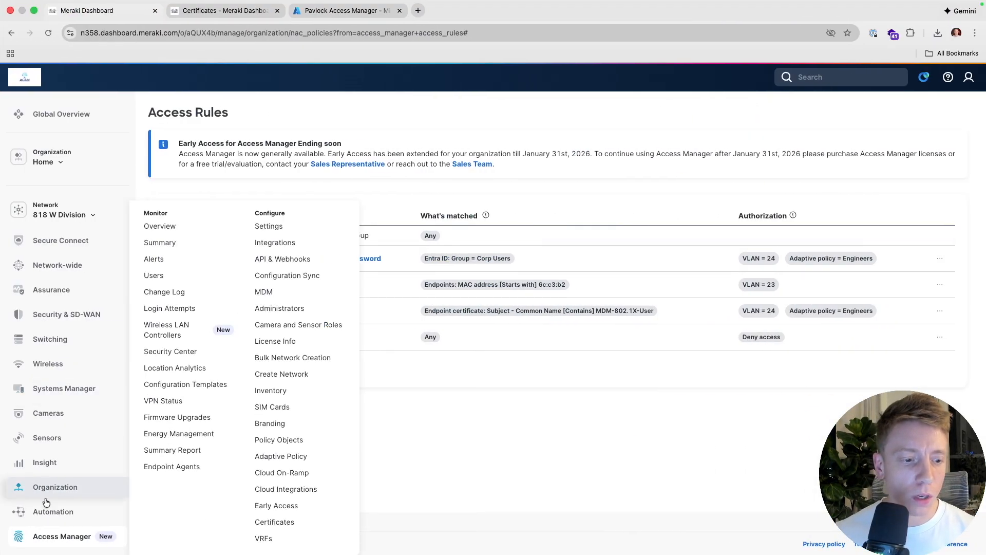
- Review the latest failed session's details in the Access Manager session log, then return to the Certificates page
mouse_move(62, 535)
click(164, 508)
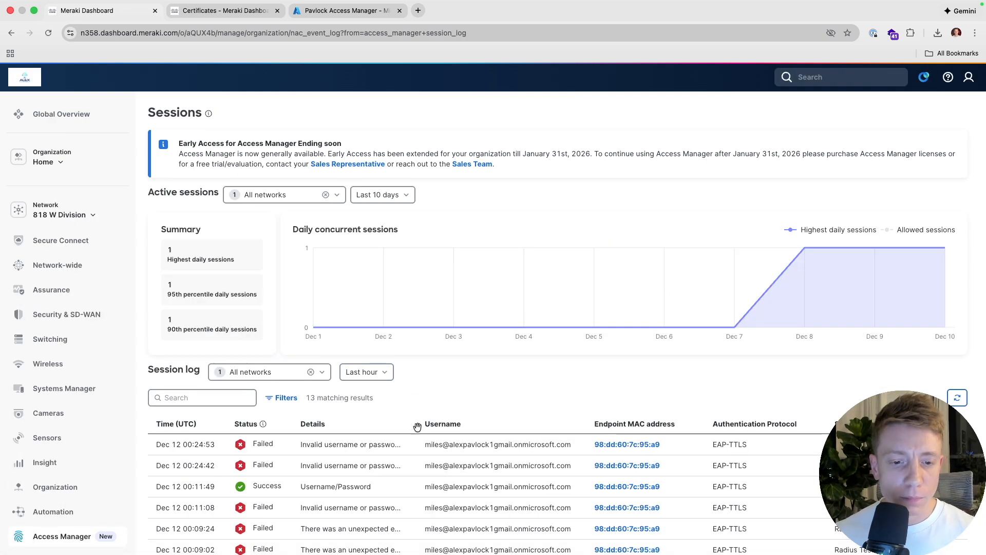
mouse_move(370, 450)
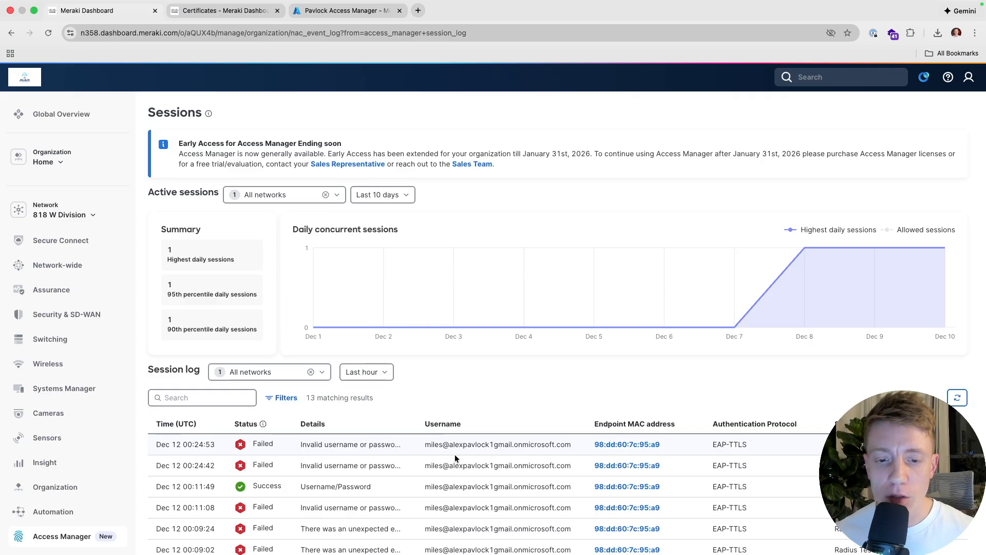
drag(426, 444, 574, 443)
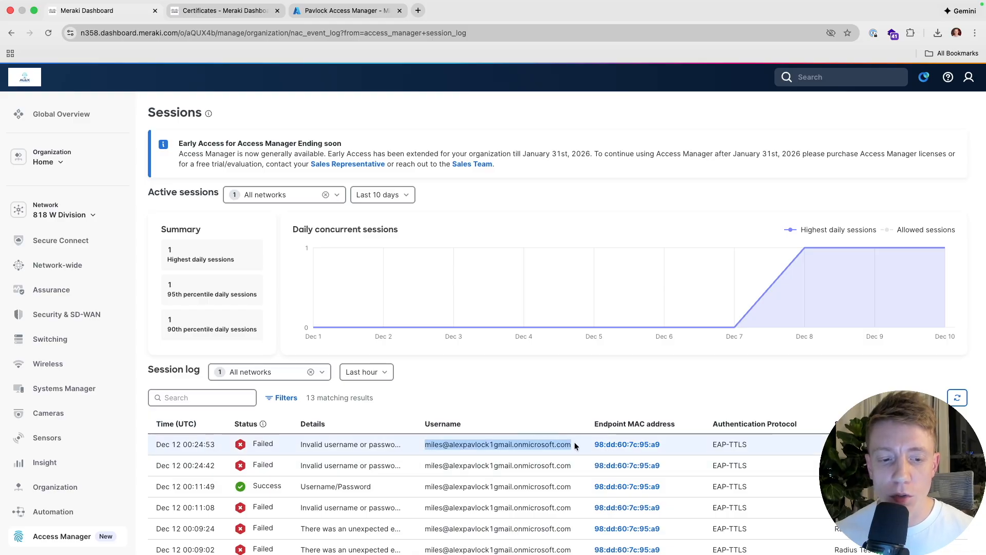
click(574, 446)
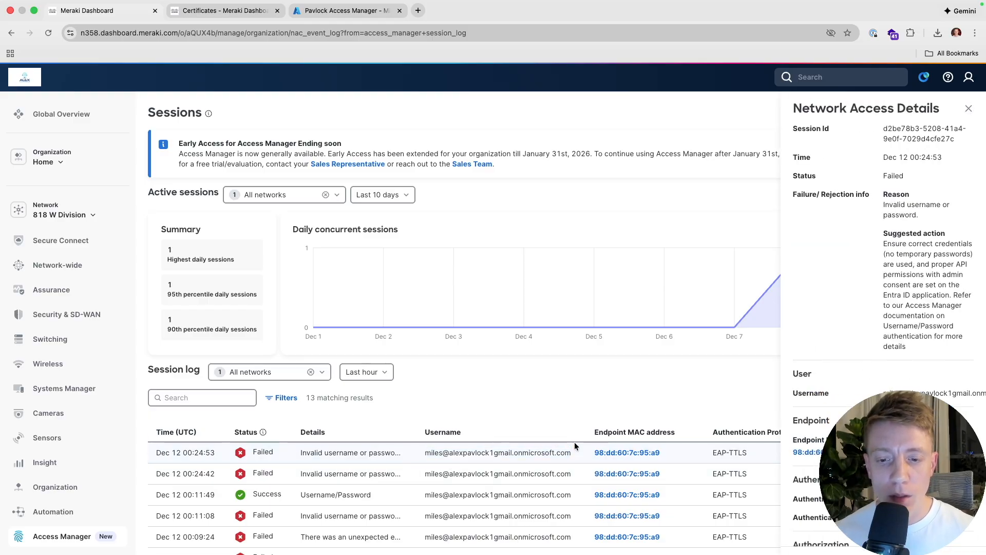
click(966, 108)
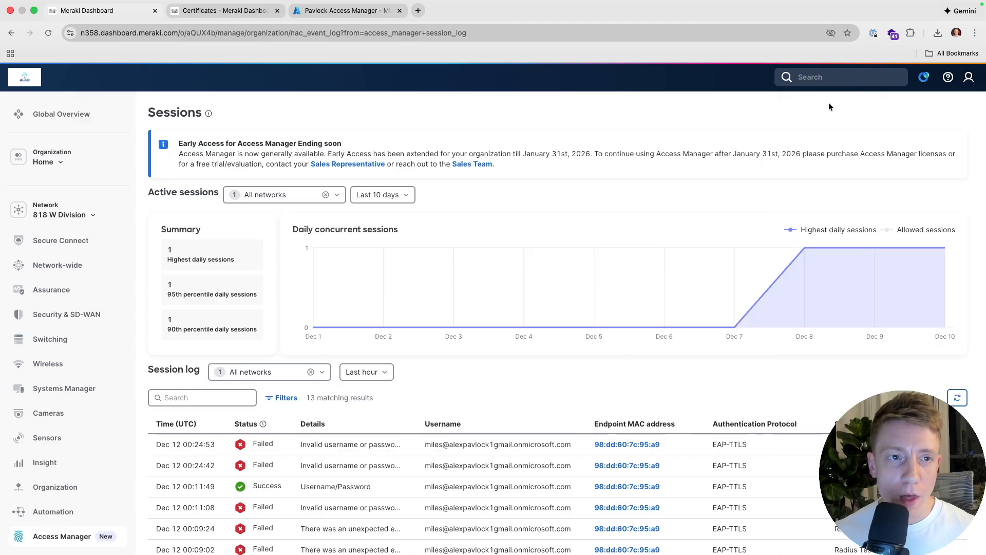
click(234, 7)
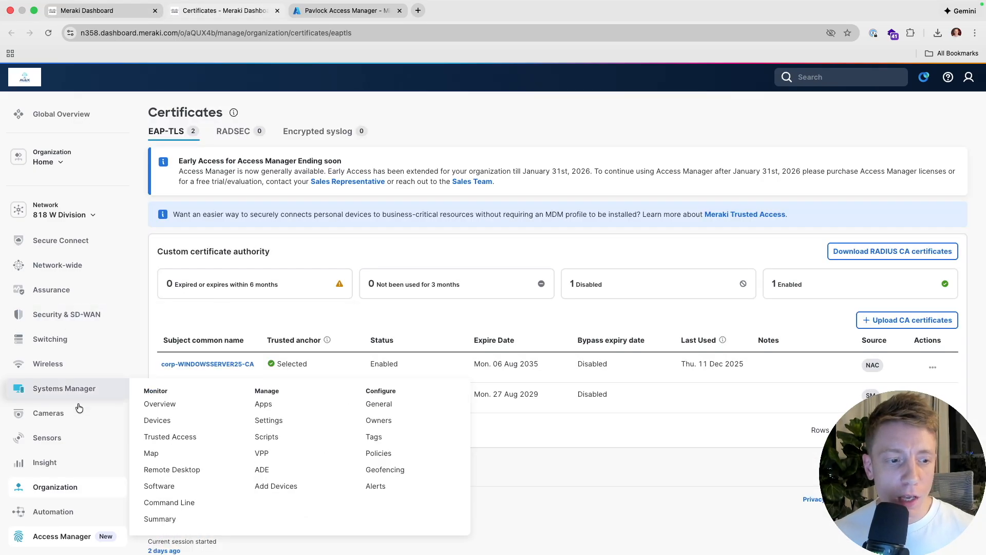
- Open the Radius Test Wi-Fi settings in the Wireless Cert Test Systems Manager profile
mouse_move(109, 395)
super+click(268, 420)
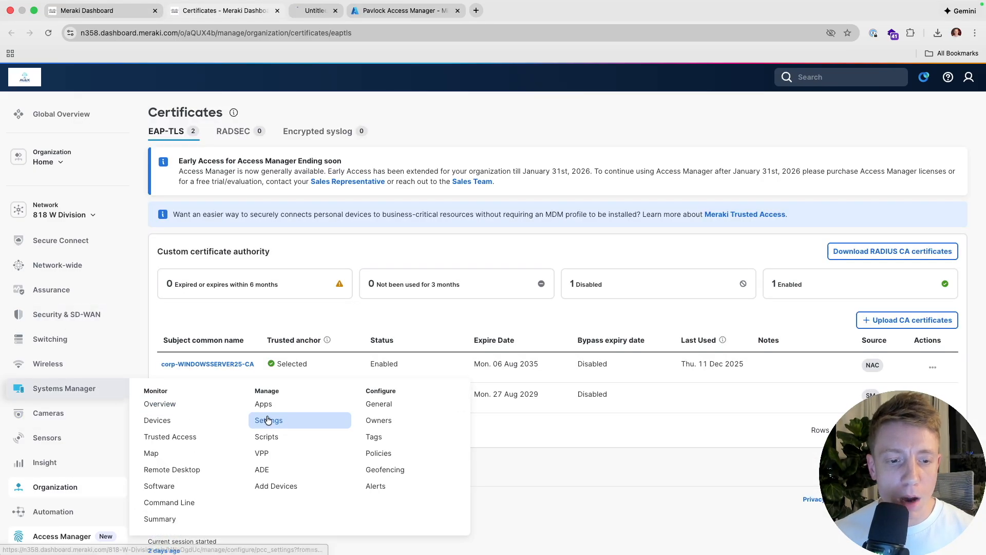
click(334, 9)
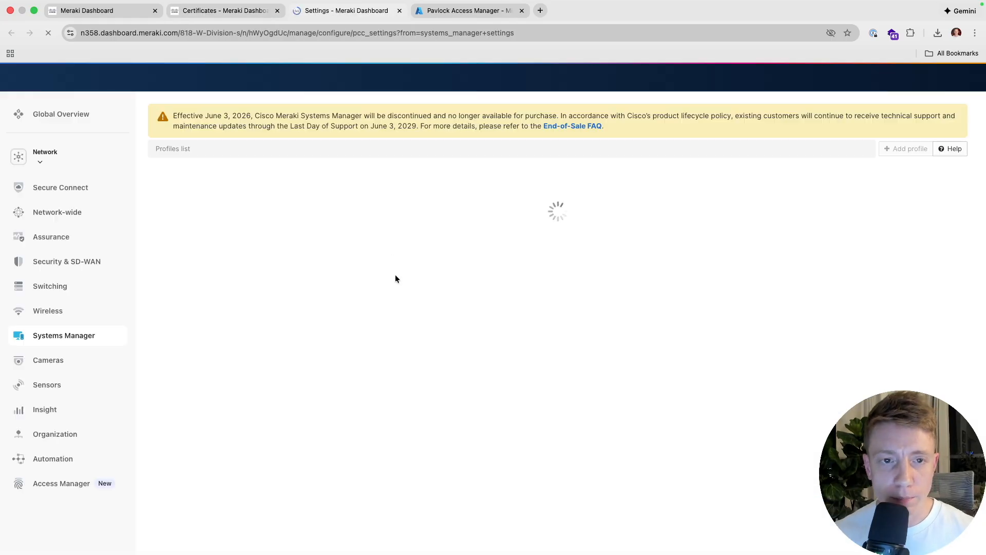
click(380, 316)
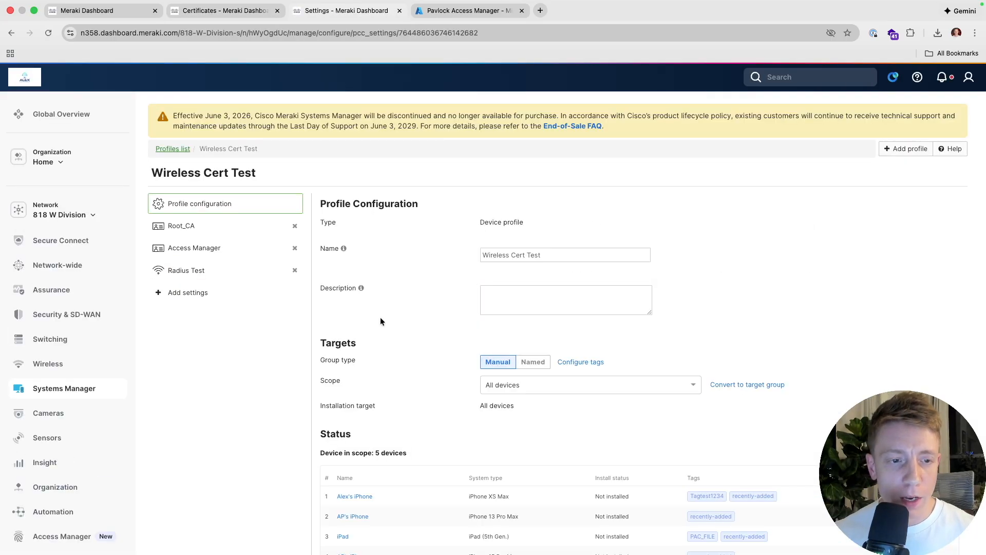
click(240, 277)
- Re-enter the enterprise authentication password and save the Radius Test Wi-Fi settings
scroll(519, 355, down, 3)
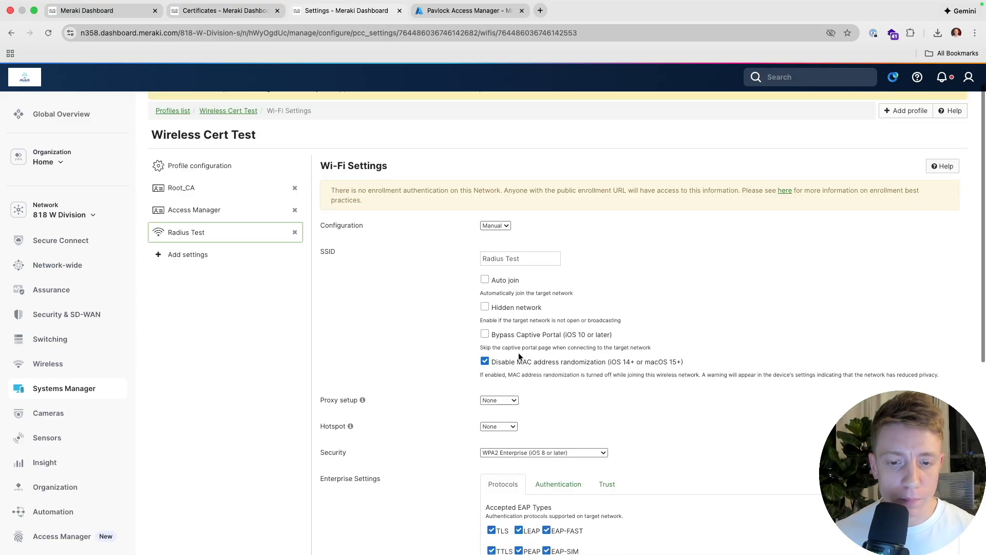
click(548, 426)
scroll(547, 423, down, 3)
double_click(536, 454)
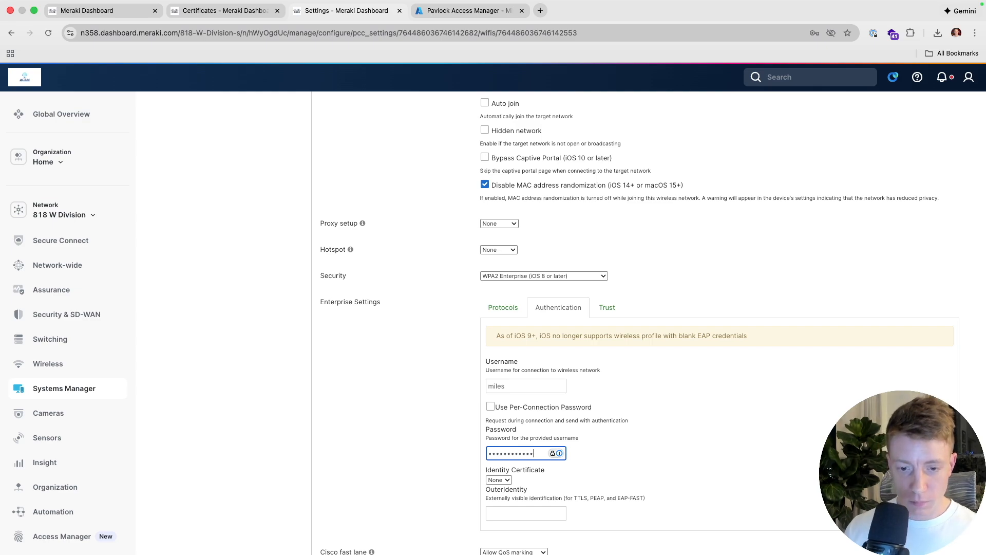
scroll(531, 468, down, 3)
click(576, 501)
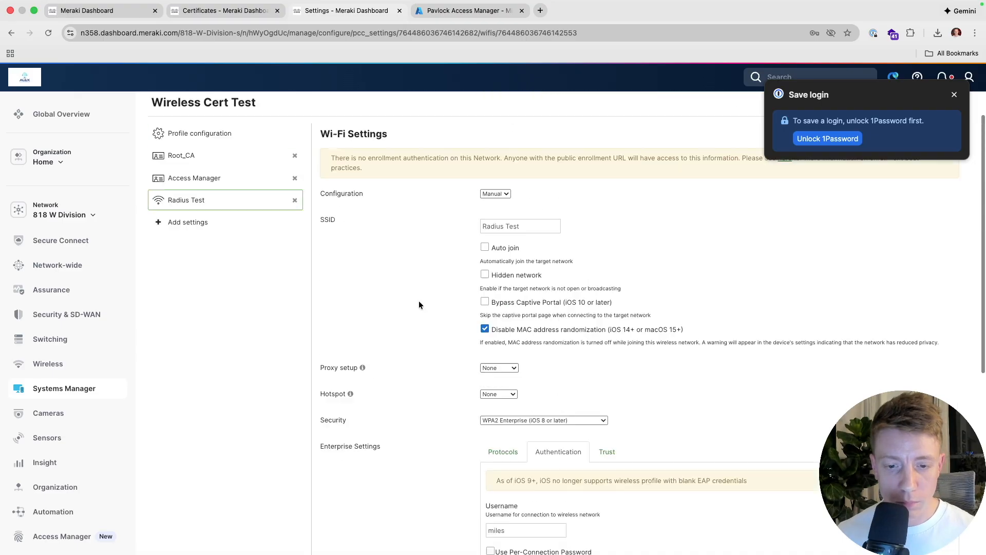
mouse_move(69, 396)
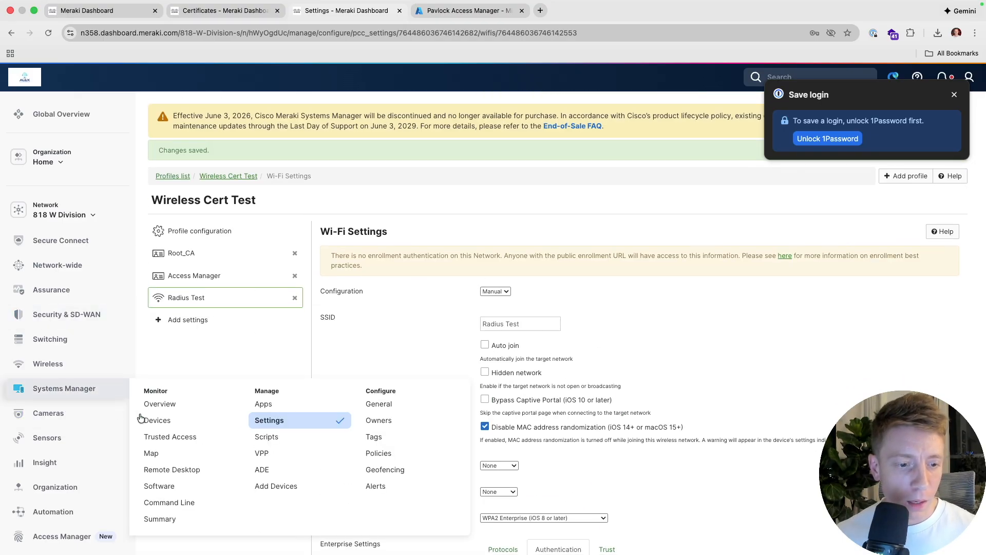
- Push missing or updated profiles to the MacBook Pro from its Systems Manager device page
super+click(160, 424)
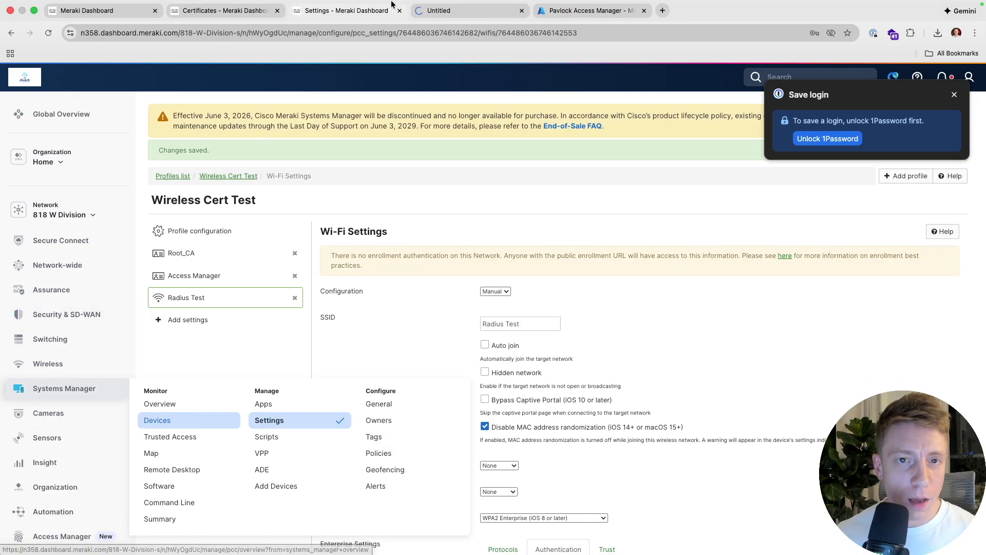
click(435, 10)
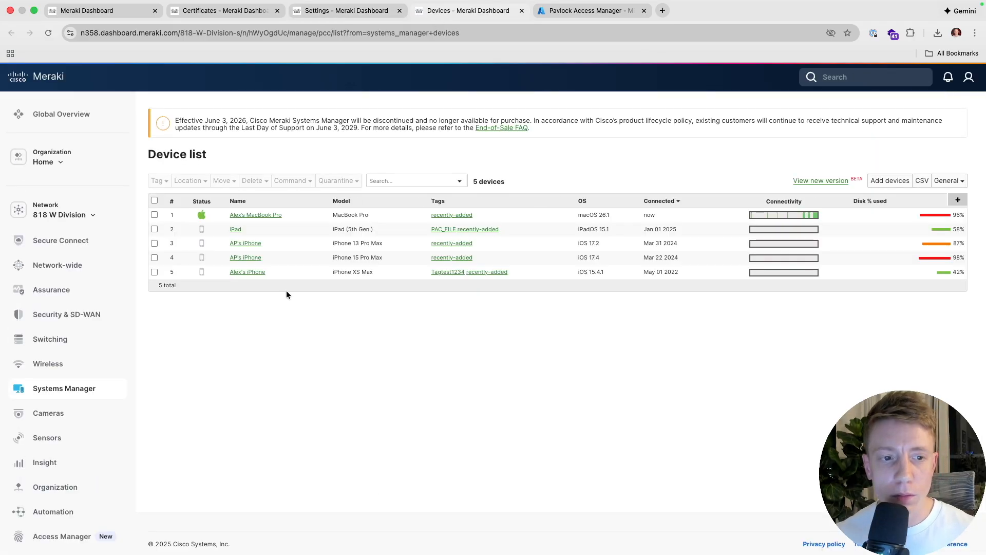
click(263, 211)
scroll(302, 327, down, 20)
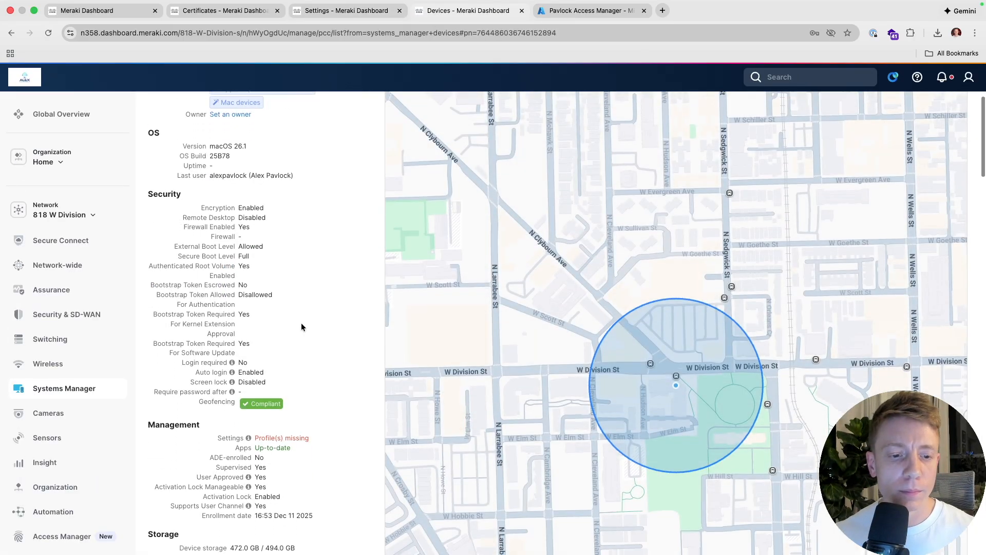
scroll(301, 327, down, 5)
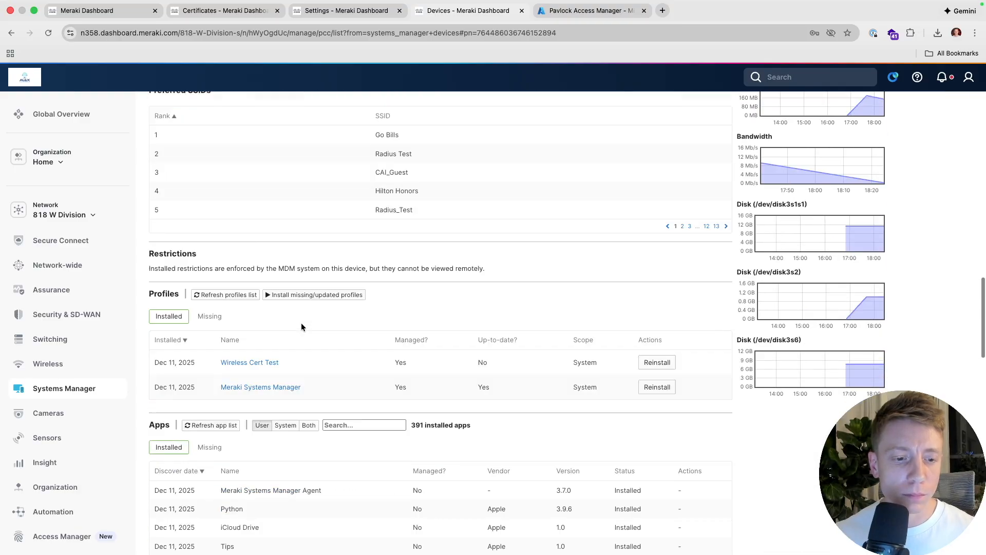
click(315, 215)
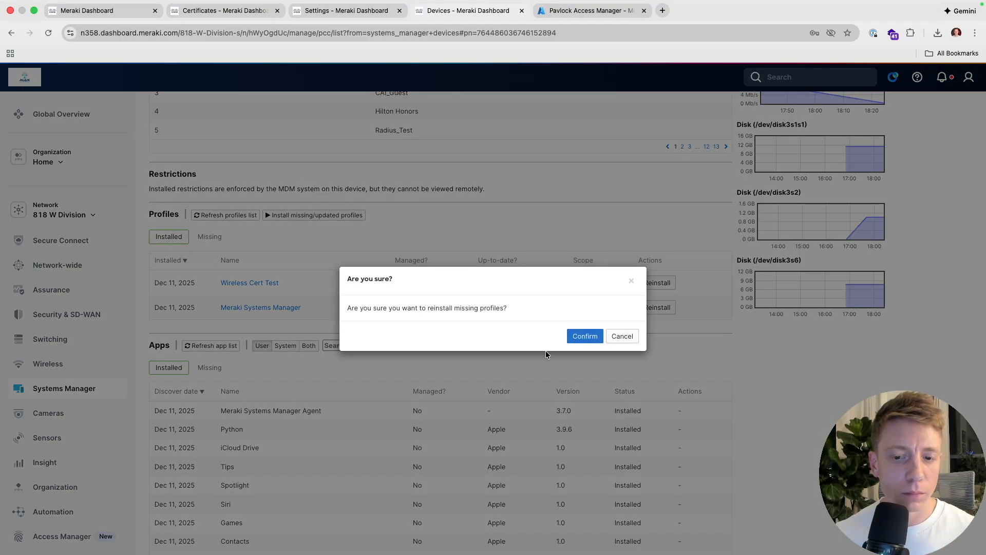
click(578, 338)
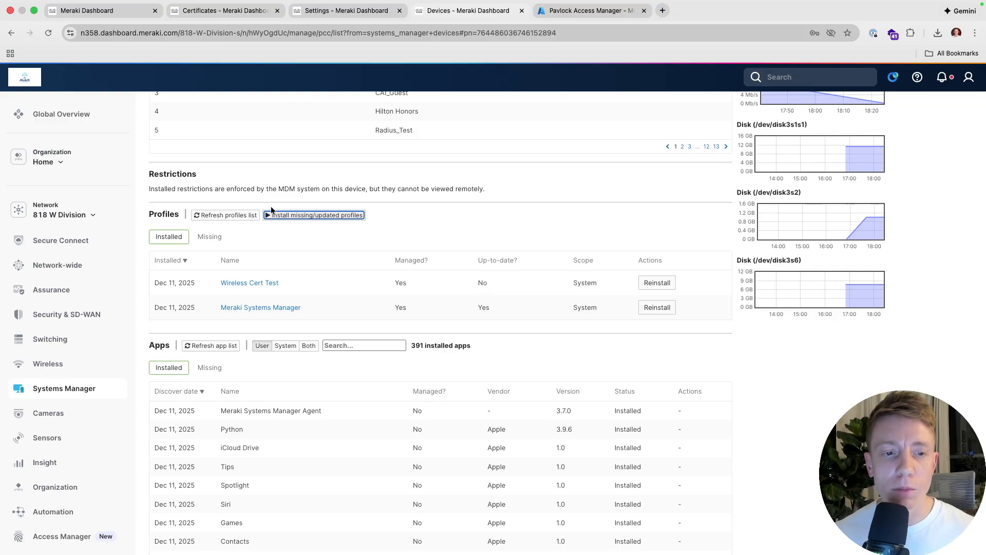
- Refresh the profiles list repeatedly until Wireless Cert Test shows as up to date
click(208, 217)
click(208, 217)
click(208, 218)
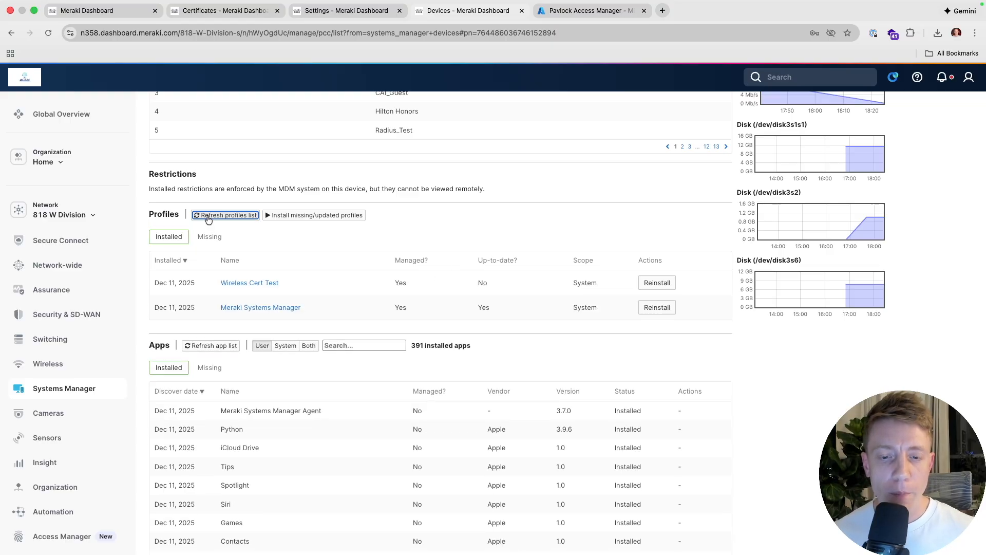
click(208, 218)
click(208, 217)
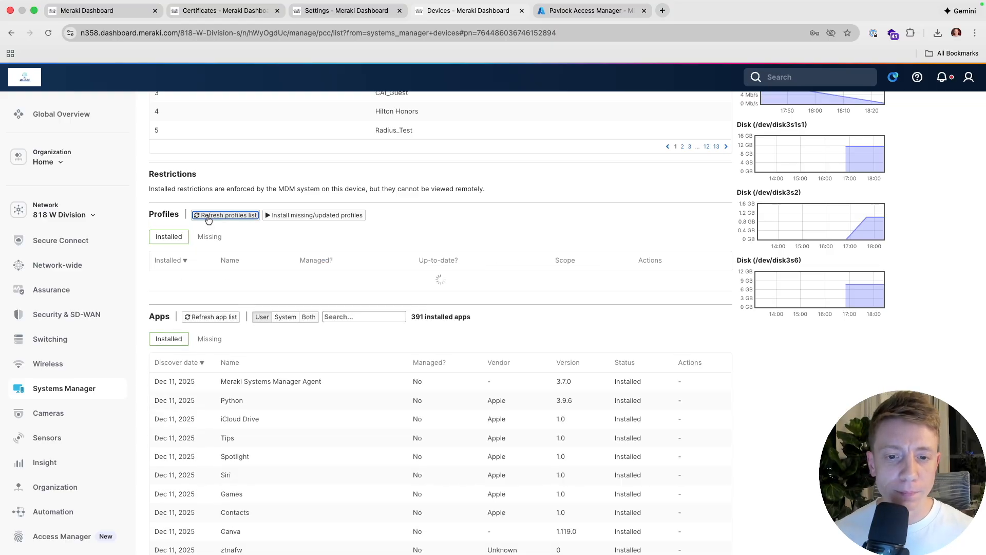
click(208, 217)
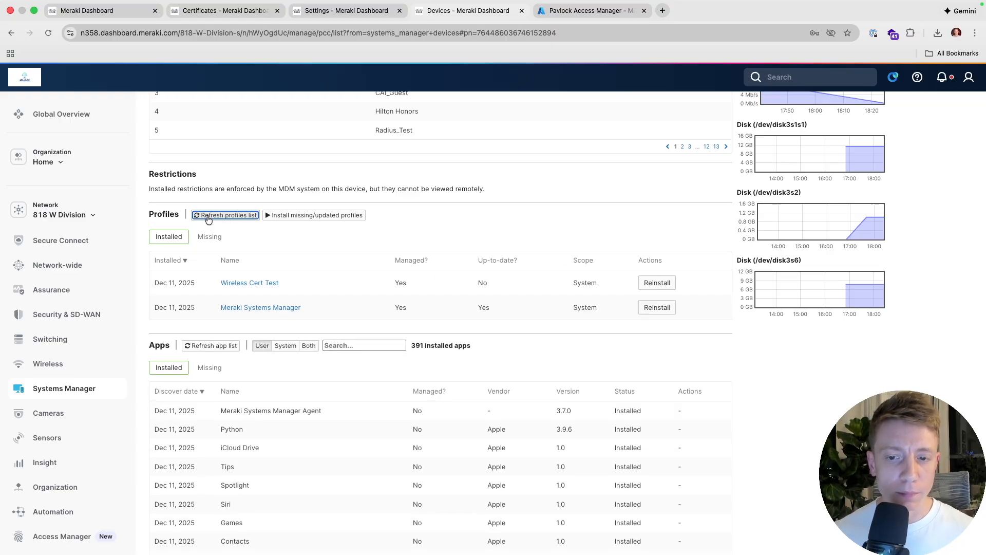
click(208, 217)
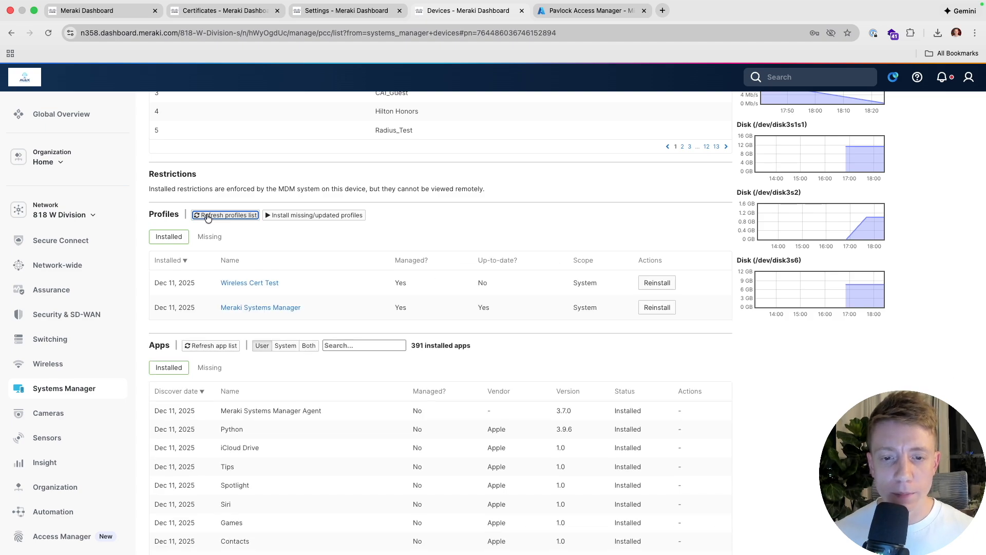
click(208, 218)
click(208, 217)
click(208, 218)
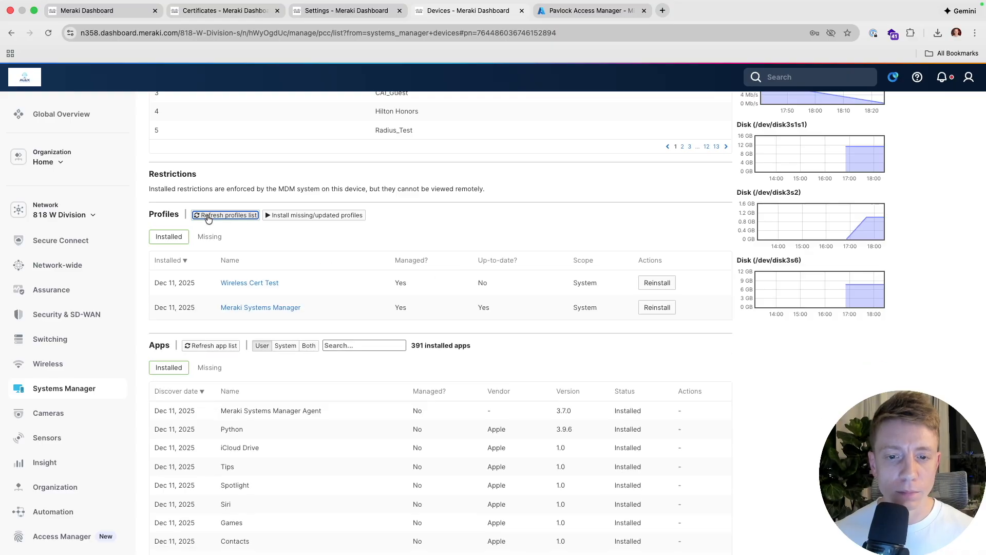
click(208, 218)
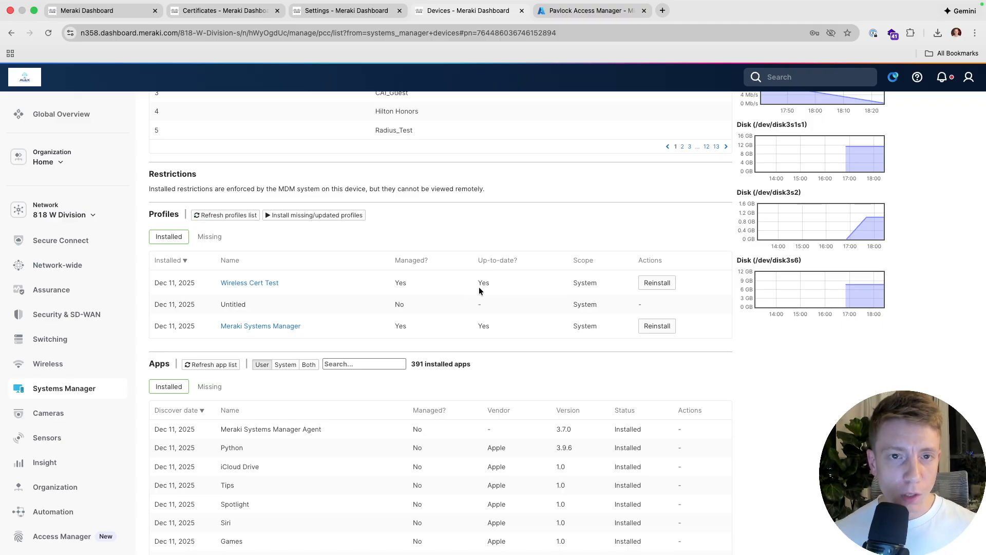
mouse_move(857, 6)
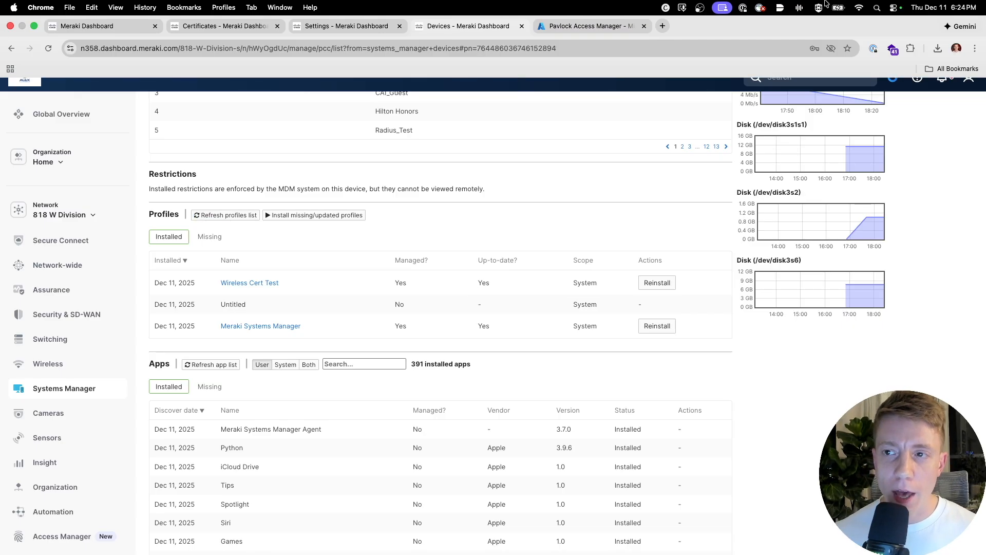
- Connect the Mac to Radius Test from the menu bar Wi-Fi, then return to the Access Manager sessions page
click(859, 8)
click(769, 110)
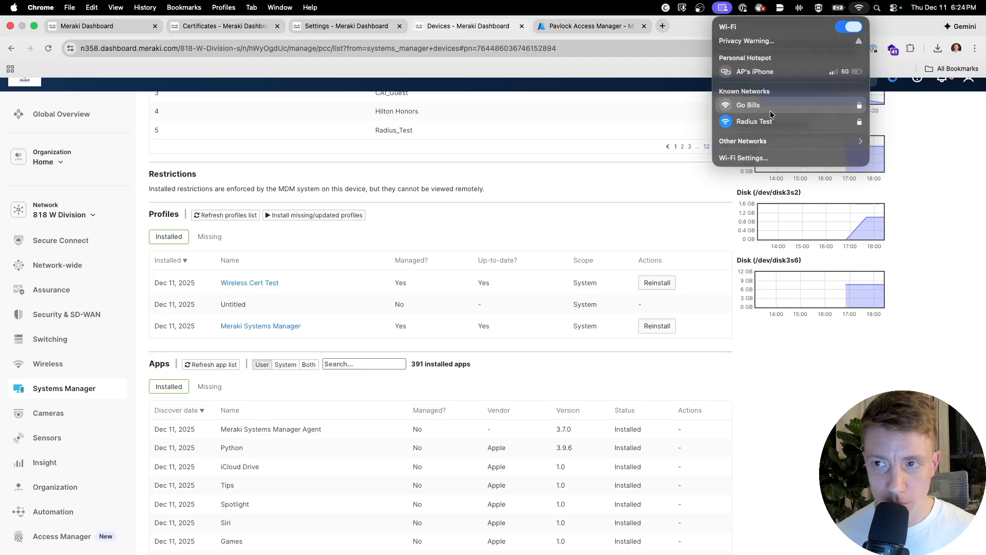
click(625, 128)
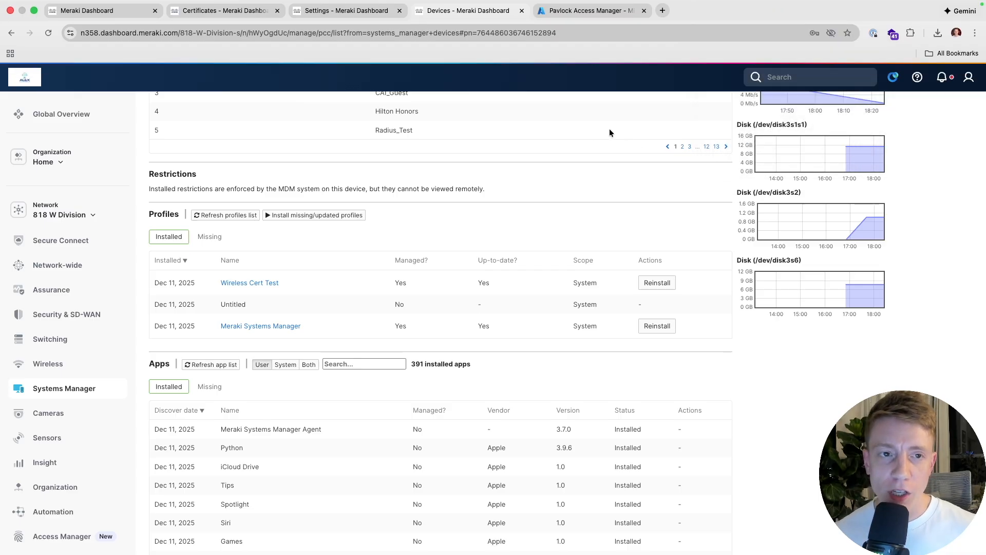
click(96, 10)
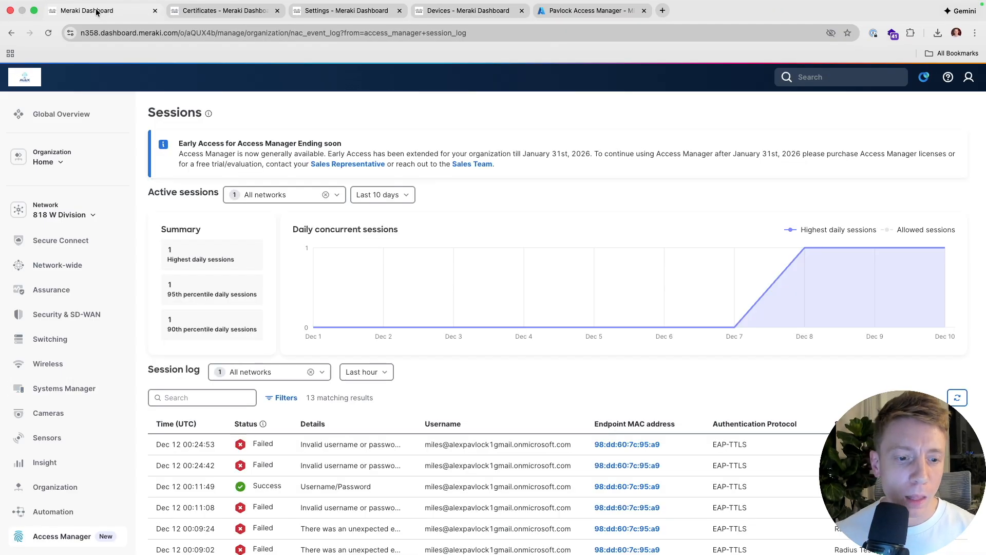
- Refresh the session log and inspect the newest successful Username/Password EAP-TTLS session's details
click(958, 397)
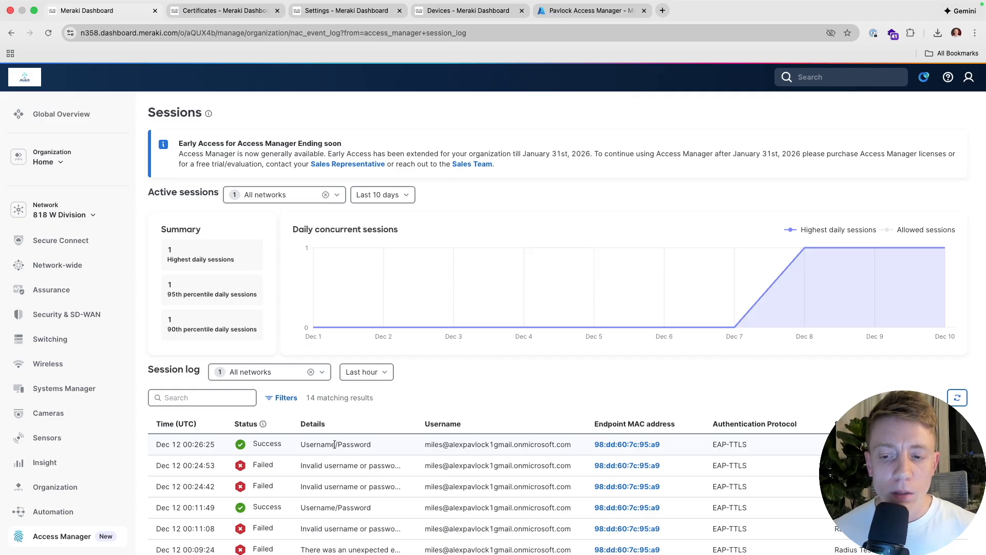
click(471, 446)
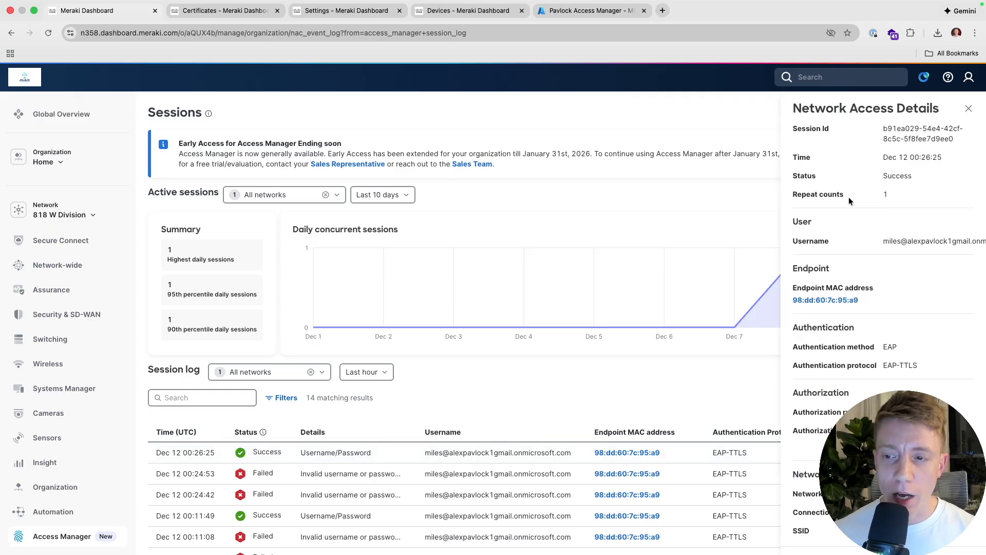
scroll(860, 160, down, 8)
scroll(860, 159, down, 10)
scroll(859, 159, down, 3)
click(967, 108)
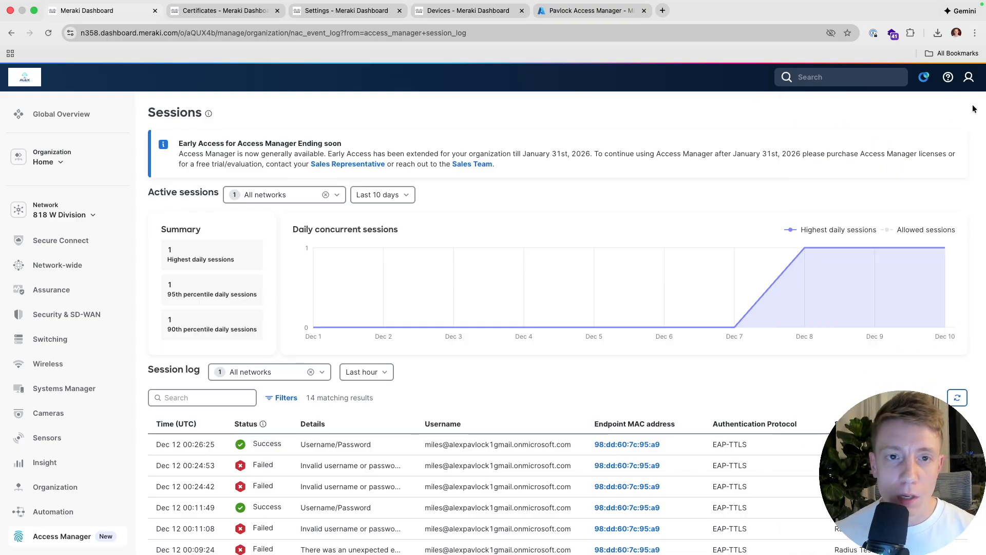
- Open the Go Bills AP from the Wireless access points list
mouse_move(92, 338)
mouse_move(68, 363)
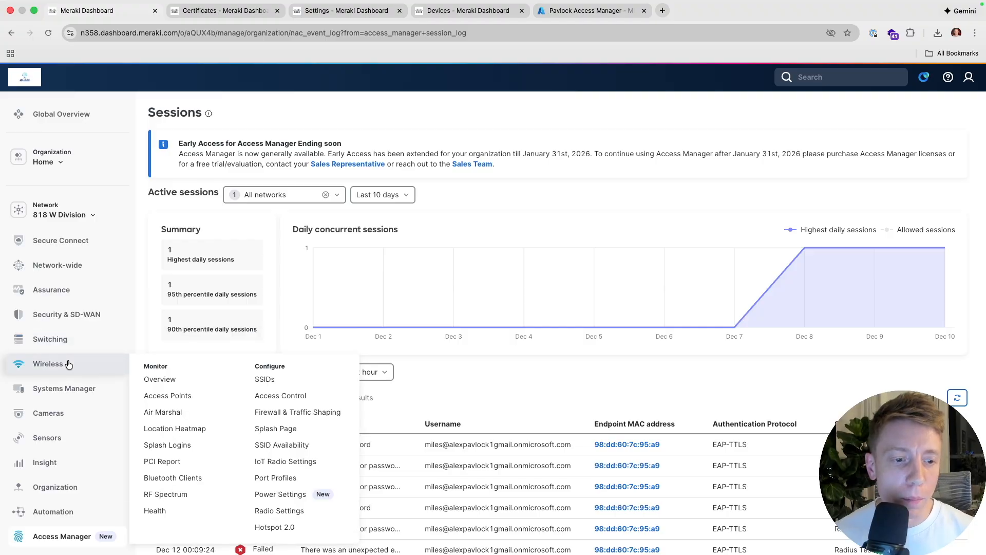
super+click(172, 401)
click(221, 11)
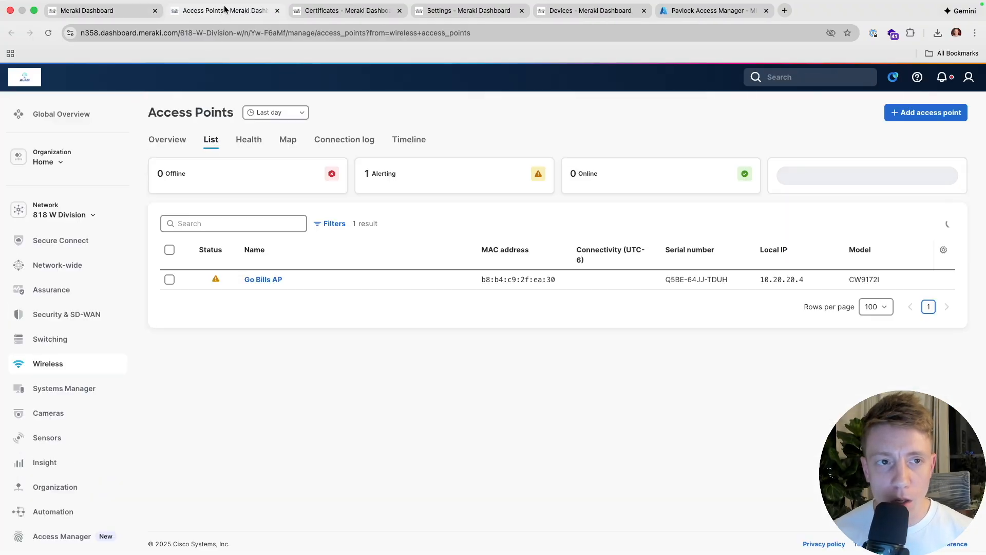
click(262, 275)
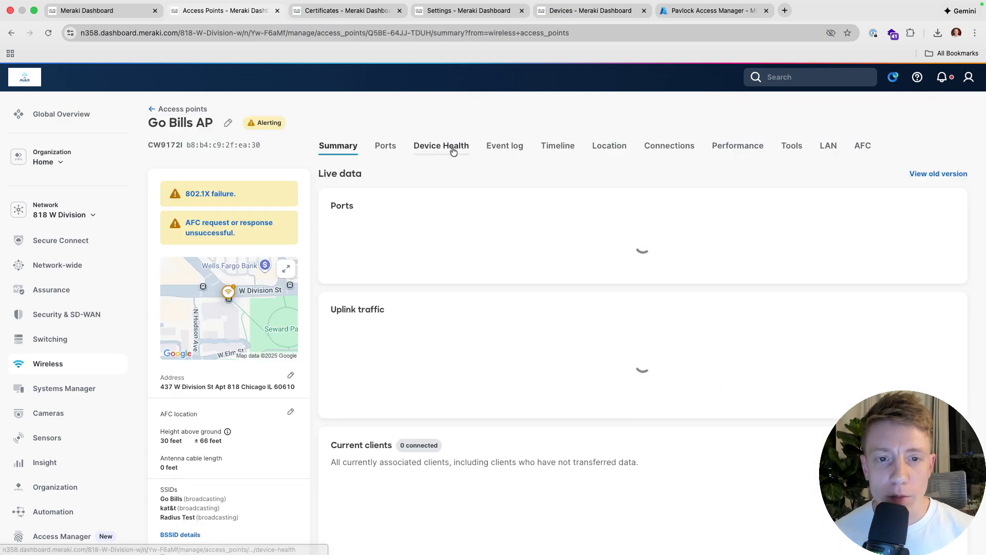
- Check the MacBook's current-client row for VLAN 24 and adaptive policy group 24
scroll(454, 177, down, 5)
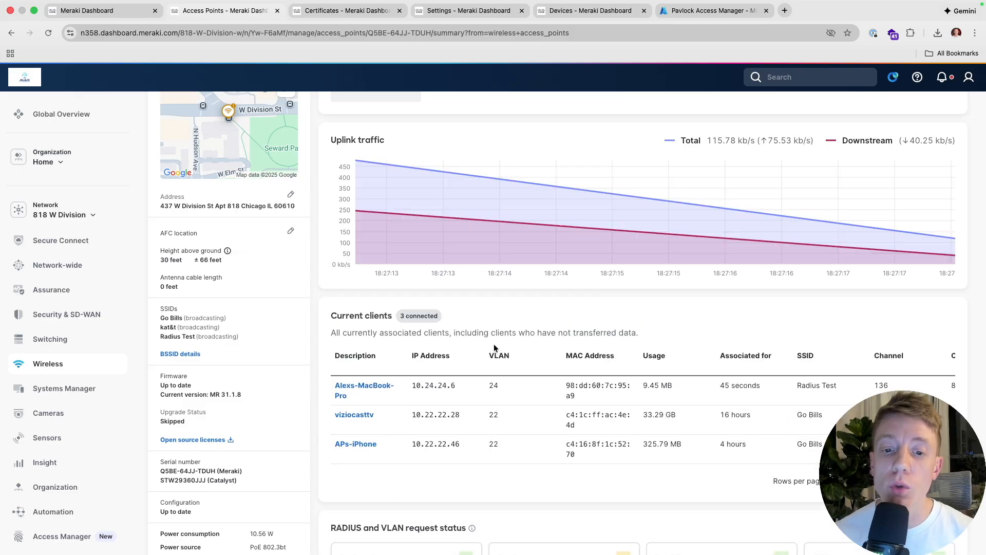
drag(496, 388, 488, 388)
click(488, 388)
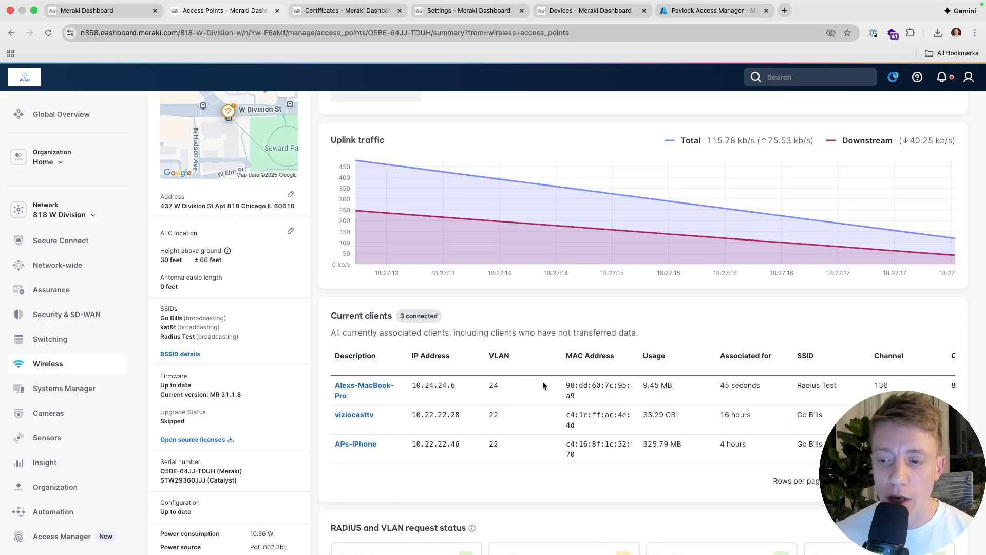
scroll(543, 385, right, 10)
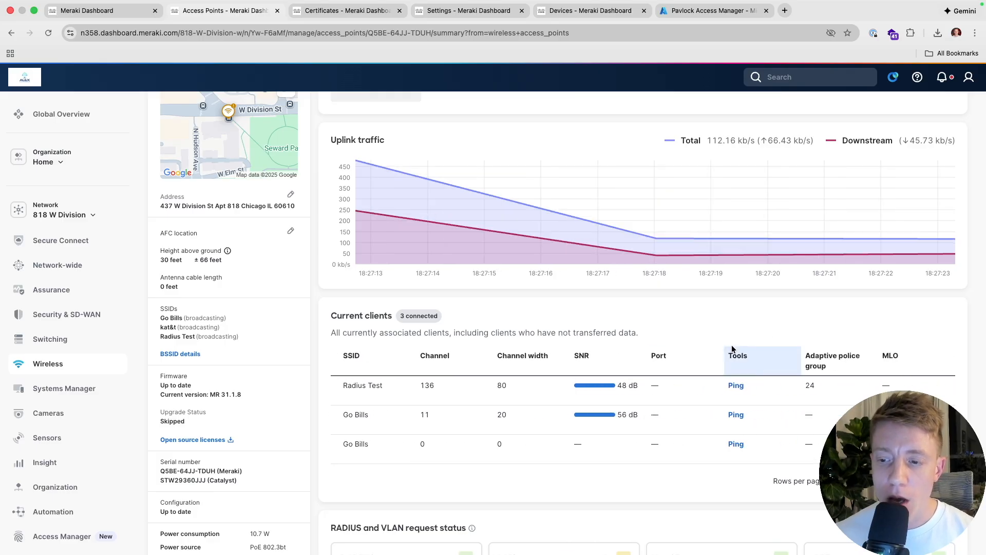